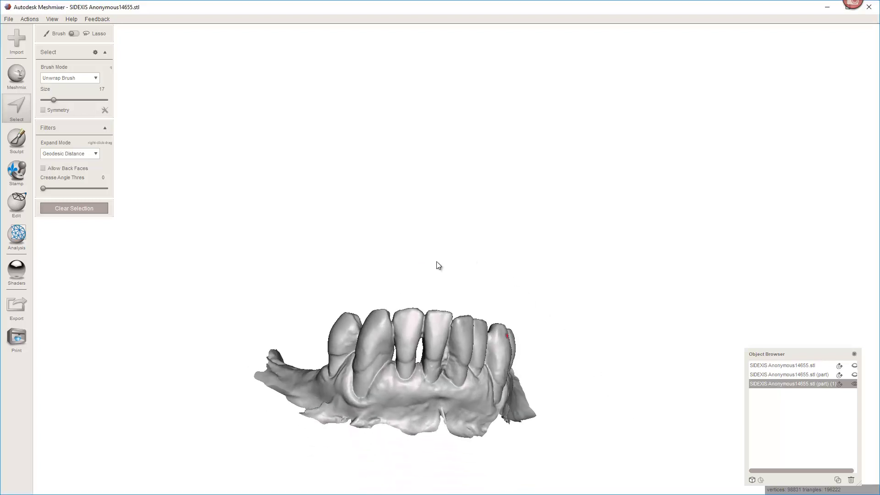
# Examine the lower jaw scan's front teeth and gum line from several angles
pyautogui.scroll(2, 461, 314)
pyautogui.moveTo(460, 313); pyautogui.dragTo(469, 226, button='middle')
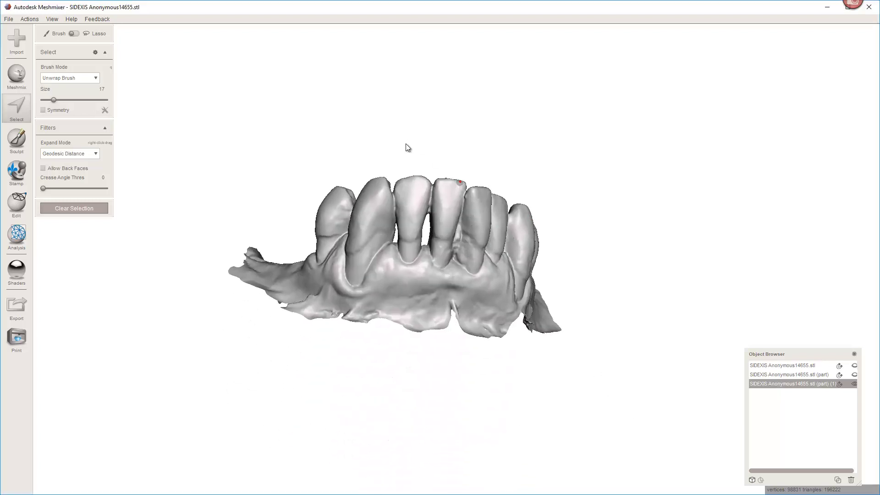
pyautogui.moveTo(405, 149); pyautogui.dragTo(454, 188, button='right')
pyautogui.moveTo(521, 220); pyautogui.dragTo(466, 312, button='right')
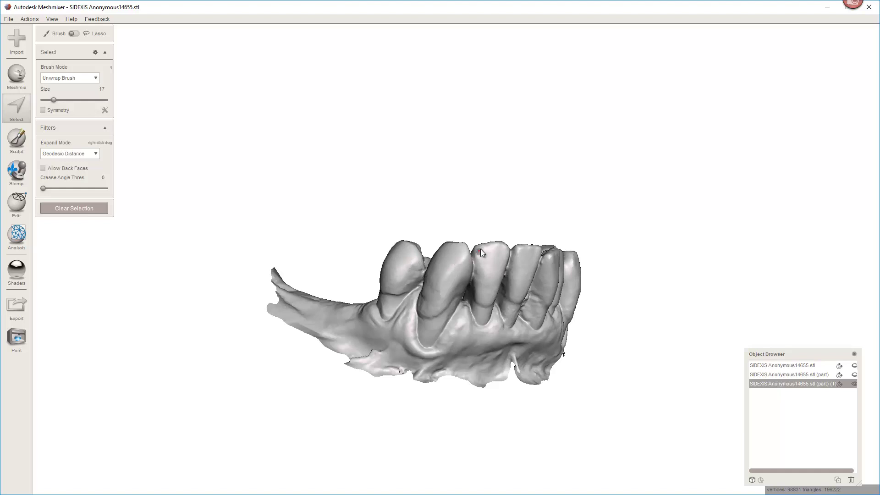
pyautogui.moveTo(481, 249); pyautogui.dragTo(472, 247, button='right')
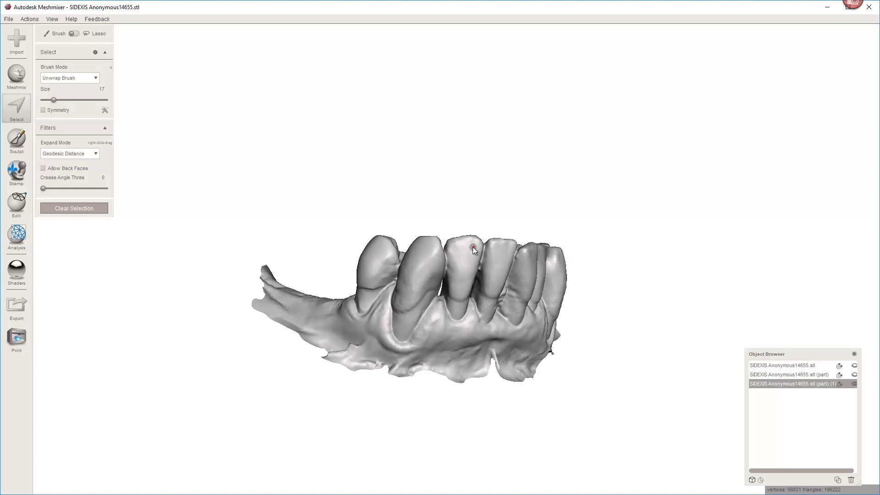
pyautogui.moveTo(449, 298)
pyautogui.mouseDown(button='right')
pyautogui.moveTo(461, 298)
pyautogui.moveTo(216, 208)
pyautogui.mouseUp(button='right')
pyautogui.scroll(3, 408, 279)
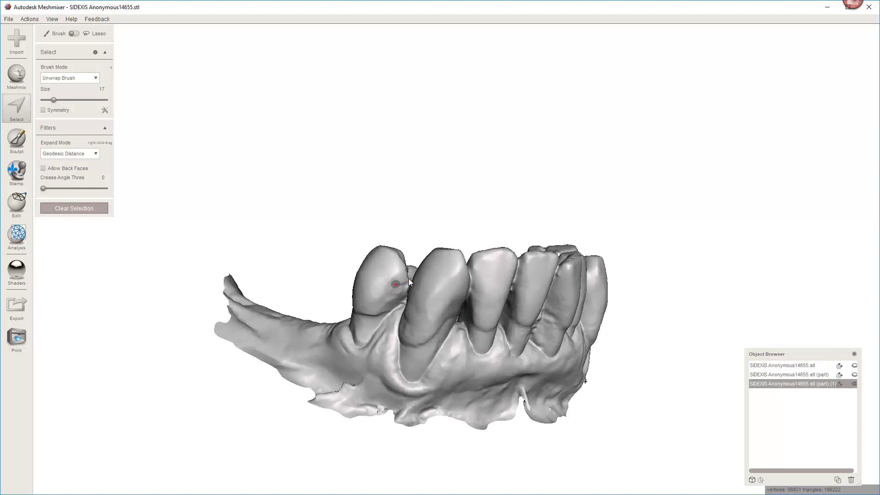
pyautogui.moveTo(431, 290); pyautogui.dragTo(475, 271, button='right')
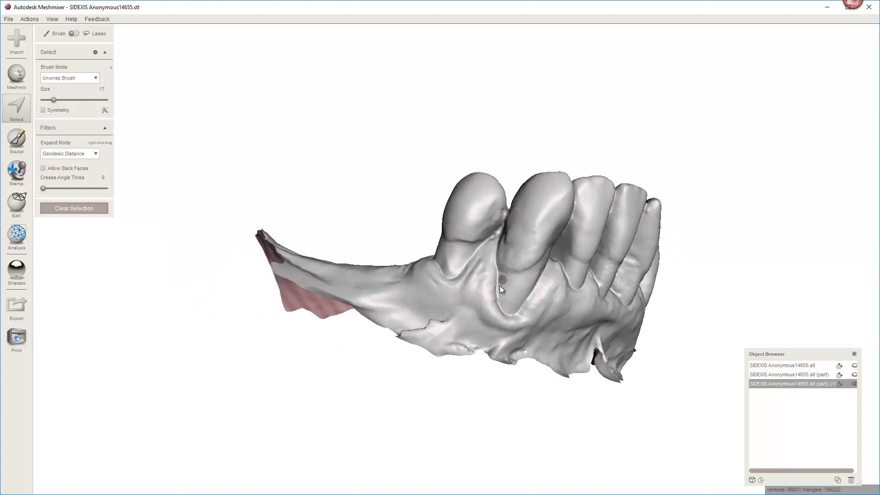
pyautogui.moveTo(536, 245)
pyautogui.mouseDown(button='right')
pyautogui.moveTo(496, 263)
pyautogui.moveTo(533, 260)
pyautogui.moveTo(587, 287)
pyautogui.mouseUp(button='right')
# Show the original scan and its first separated part alongside the lower jaw, and inspect how they fit together
pyautogui.keyDown('shift'); pyautogui.click(842, 374); pyautogui.keyUp('shift')
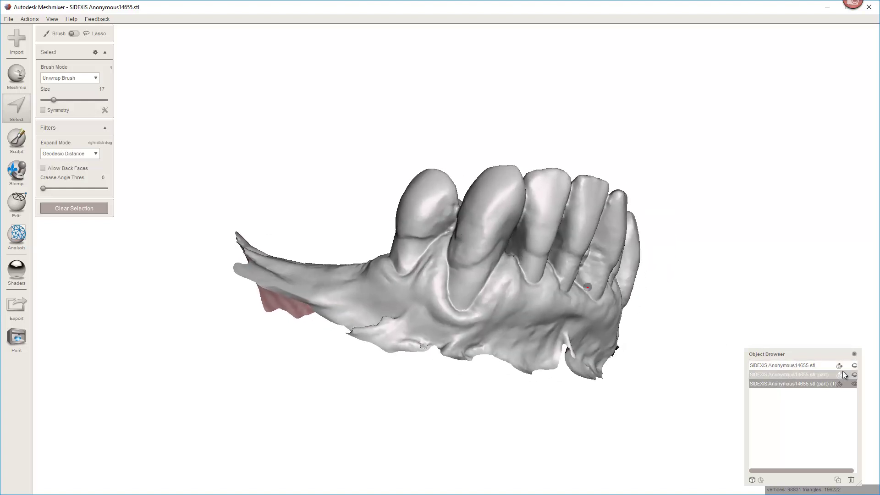
pyautogui.moveTo(864, 310); pyautogui.dragTo(840, 307, button='right')
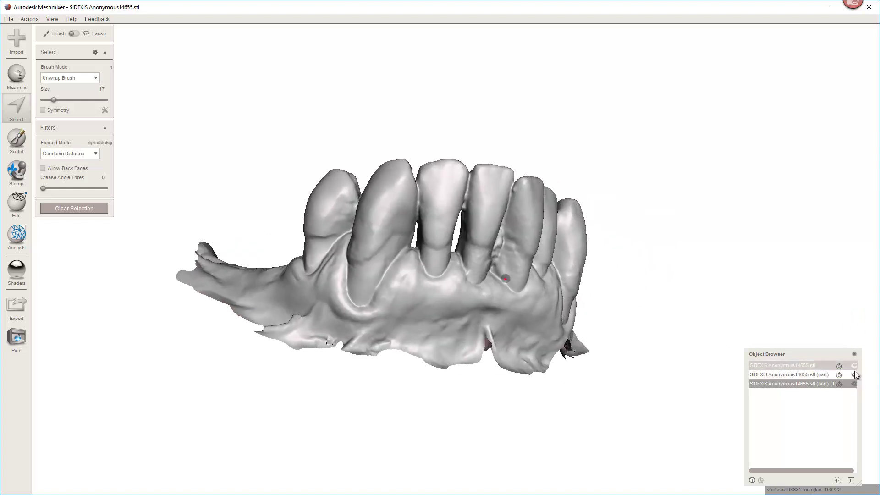
pyautogui.click(855, 375)
pyautogui.moveTo(787, 286); pyautogui.dragTo(794, 359, button='right')
pyautogui.click(855, 365)
pyautogui.moveTo(557, 262); pyautogui.dragTo(414, 172, button='right')
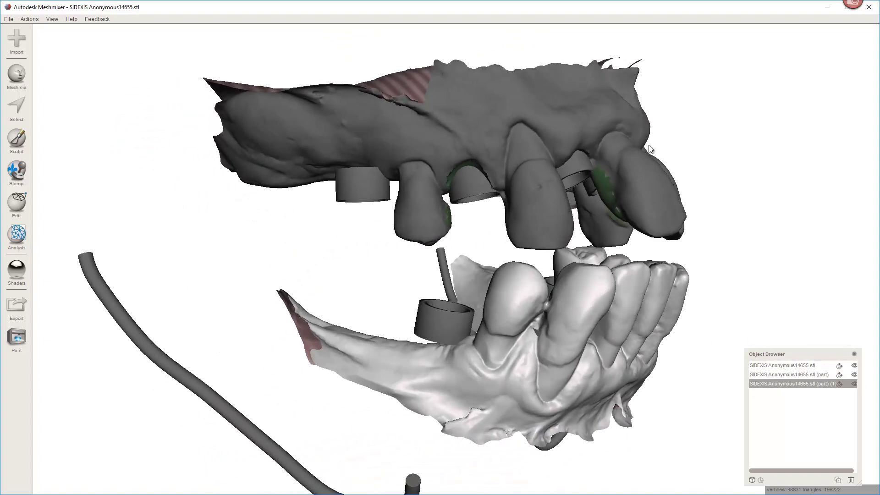
pyautogui.moveTo(674, 153); pyautogui.dragTo(610, 337, button='right')
# Hide the original scan and its first separated part, leaving only the lower jaw mesh displayed
pyautogui.click(855, 384)
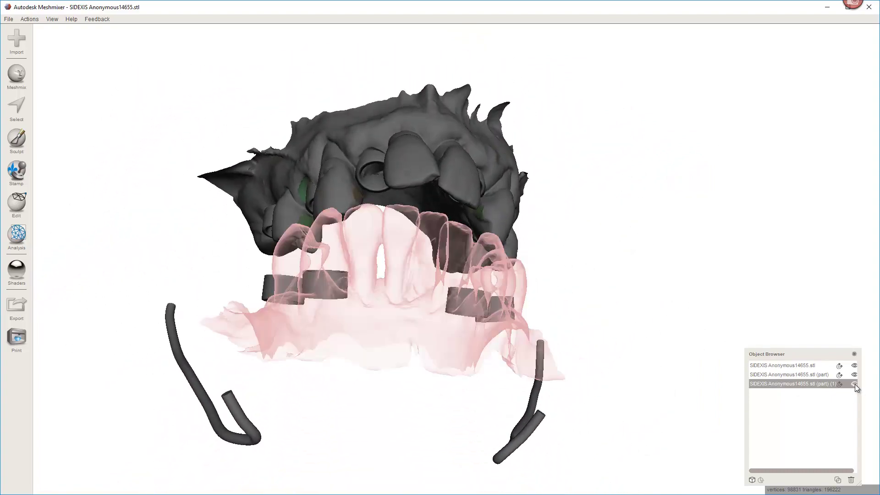
pyautogui.click(855, 385)
pyautogui.click(854, 373)
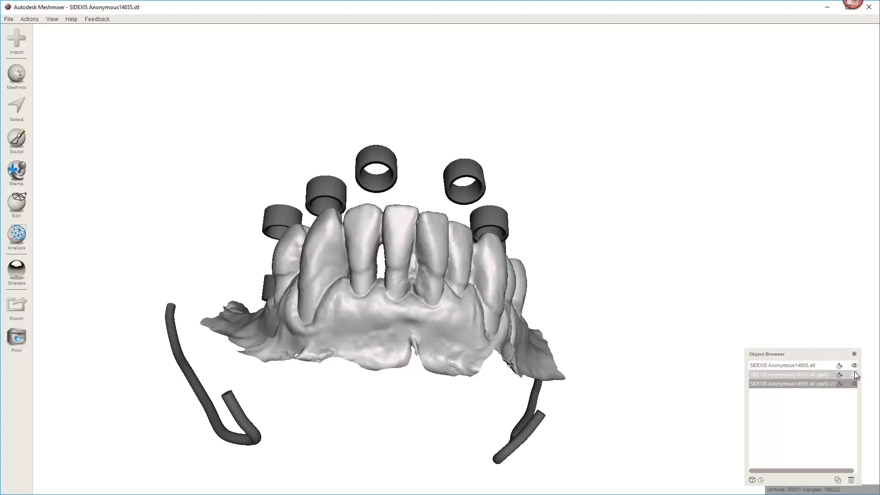
pyautogui.click(854, 366)
pyautogui.moveTo(441, 321); pyautogui.dragTo(470, 371, button='right')
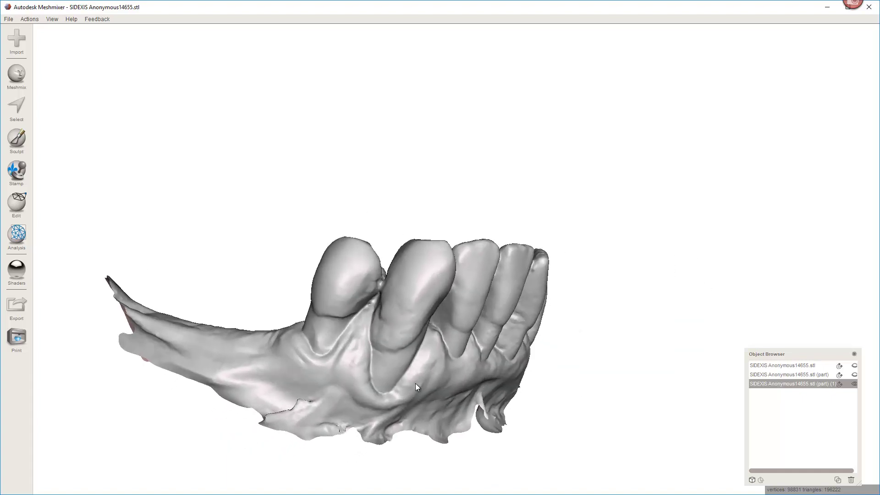
pyautogui.press('s')
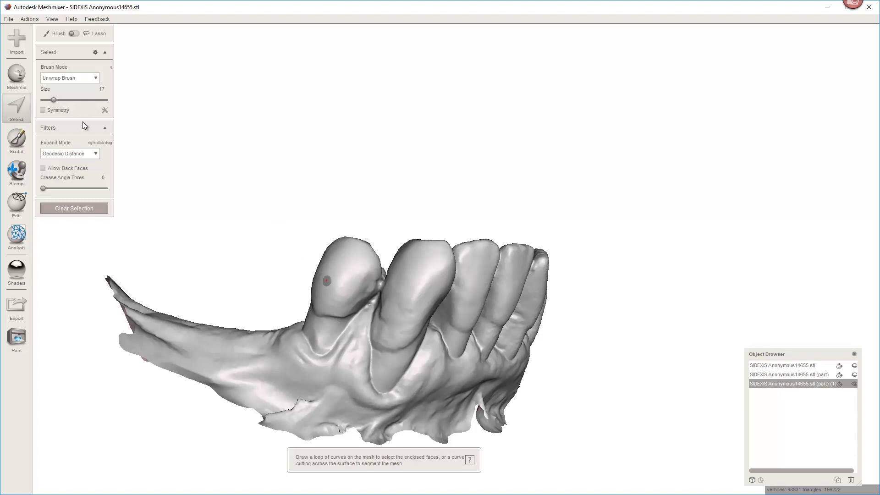
pyautogui.moveTo(381, 370); pyautogui.dragTo(342, 331, button='right')
pyautogui.scroll(6, 365, 291)
pyautogui.moveTo(365, 257); pyautogui.dragTo(345, 318)
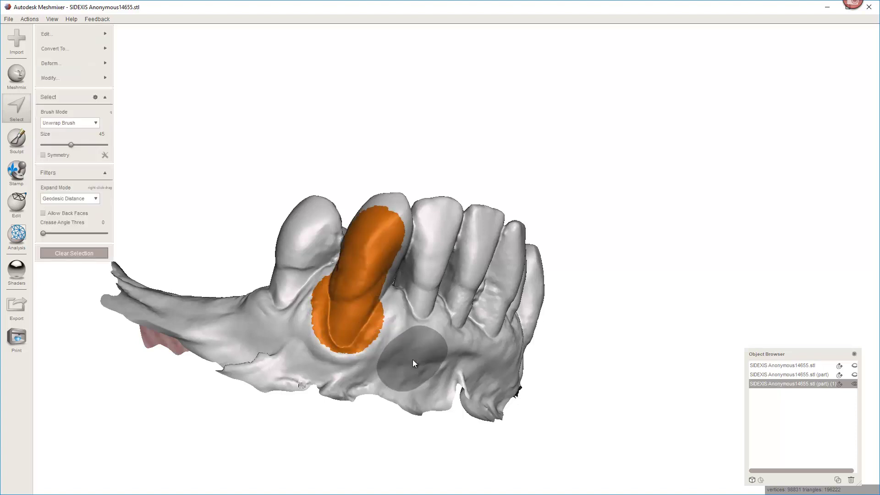
pyautogui.keyDown('ctrl'); pyautogui.moveTo(400, 337); pyautogui.dragTo(368, 370); pyautogui.keyUp('ctrl')
pyautogui.press('Escape')
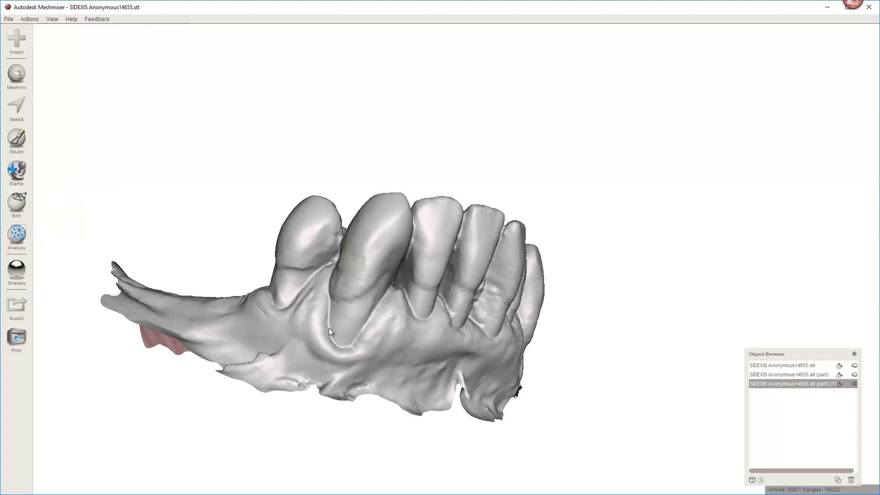
# Select the exposed root of the canine beside the lone premolar with the Unwrap Brush at size 27, following the gum line
pyautogui.press('s')
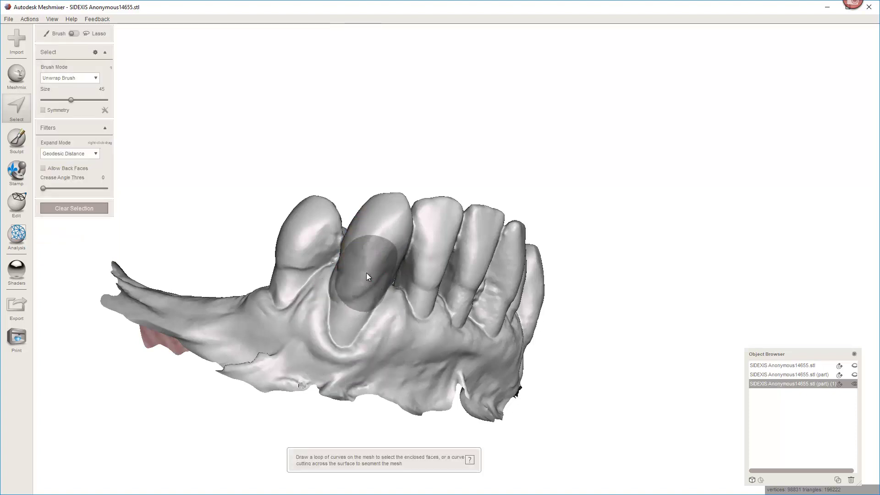
pyautogui.press('[')
pyautogui.press('[')
pyautogui.press('[')
pyautogui.press('[')
pyautogui.press('[')
pyautogui.press('[')
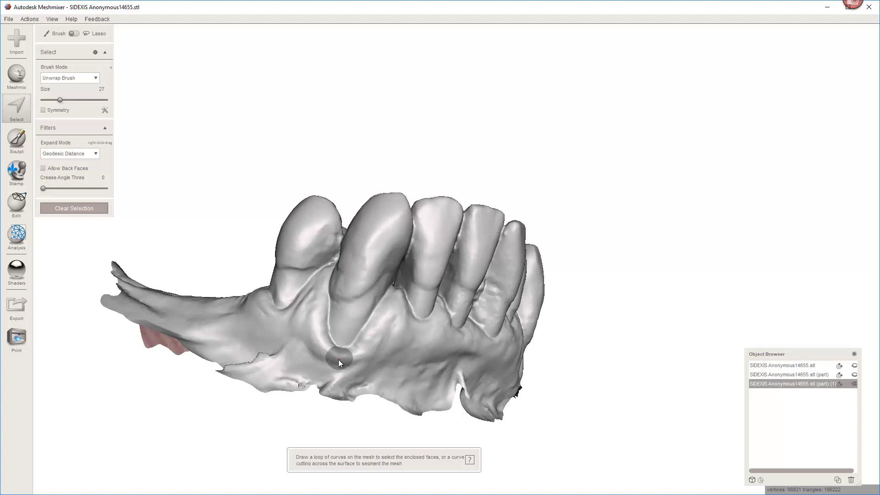
pyautogui.click(342, 334)
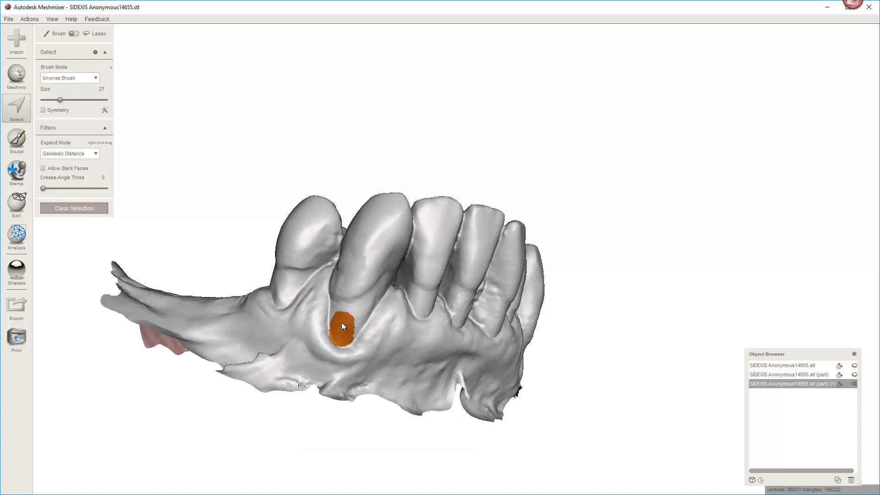
pyautogui.moveTo(353, 326); pyautogui.dragTo(360, 315)
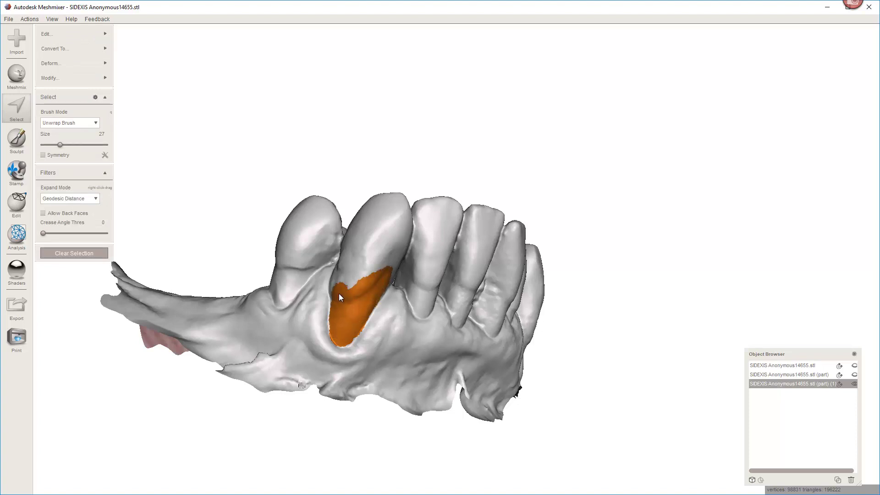
# Extend the selection up the side of the canine that faces the lone premolar
pyautogui.moveTo(338, 285); pyautogui.dragTo(431, 343, button='right')
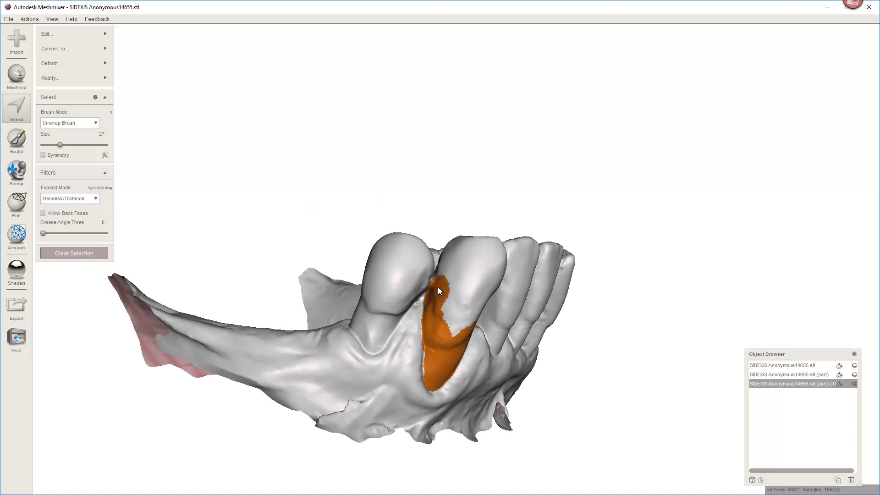
pyautogui.moveTo(478, 259); pyautogui.dragTo(451, 308, button='right')
pyautogui.scroll(2, 451, 306)
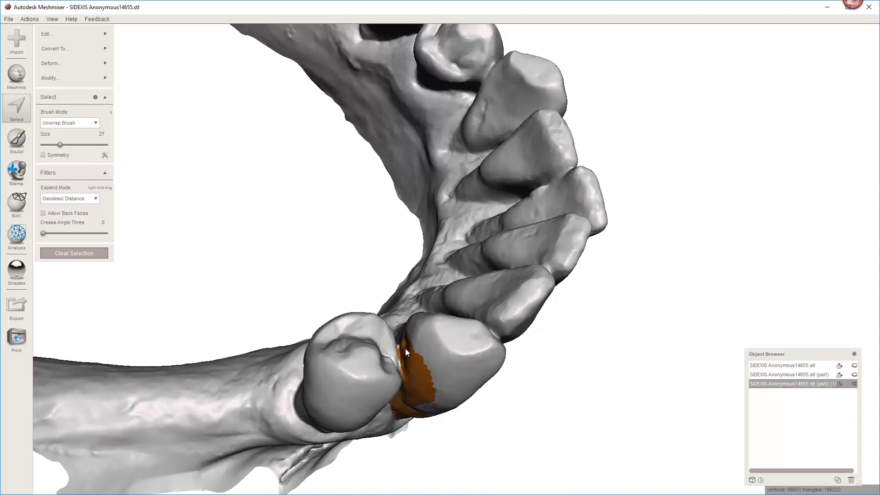
# Extend the canine selection across its tongue-side surface, from the gum line up to the tip
pyautogui.moveTo(406, 340); pyautogui.dragTo(659, 379, button='right')
pyautogui.moveTo(558, 237); pyautogui.dragTo(604, 208, button='right')
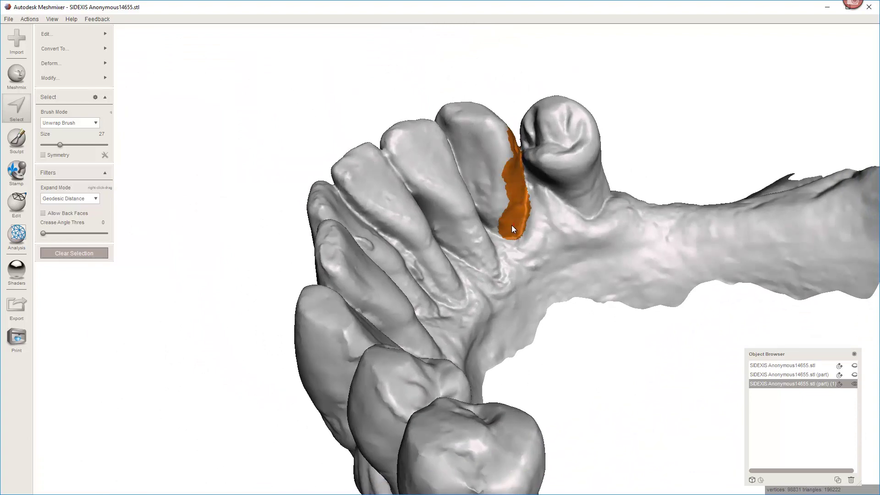
pyautogui.moveTo(494, 220); pyautogui.dragTo(528, 233, button='right')
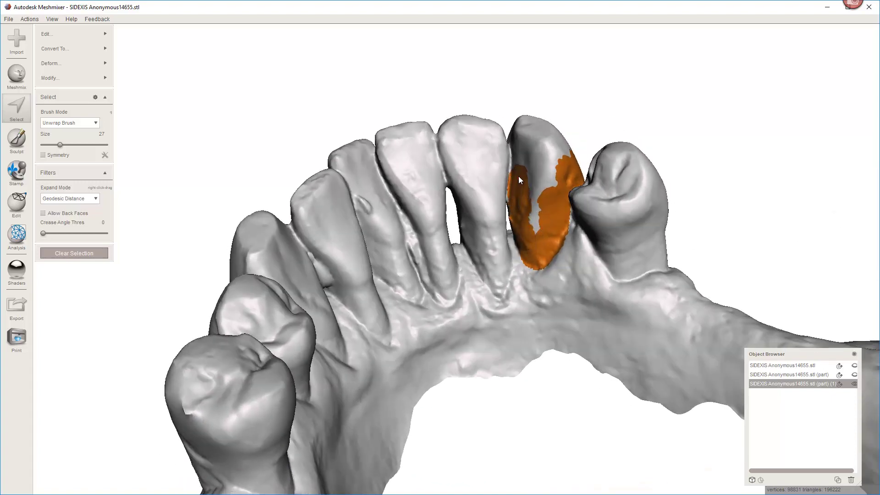
pyautogui.moveTo(518, 164); pyautogui.dragTo(521, 140)
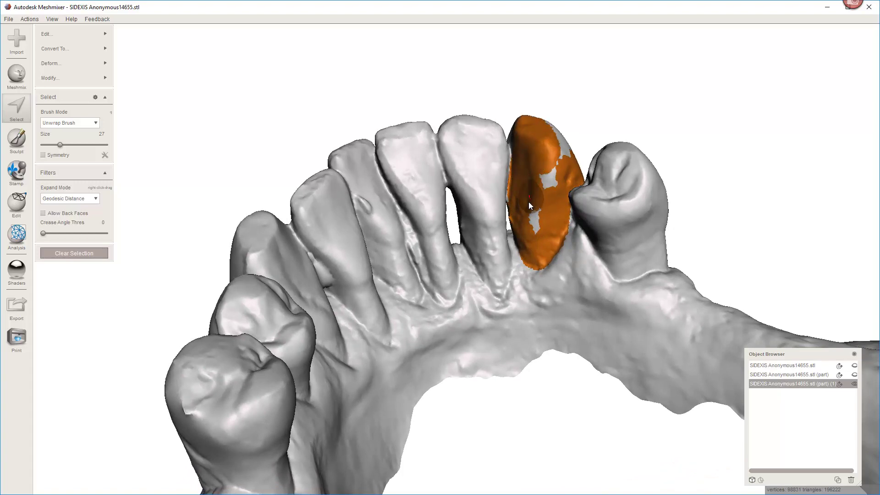
# Extend the selection from the canine's tip down the side facing the neighbouring incisor to the selected root
pyautogui.moveTo(529, 201); pyautogui.dragTo(356, 278, button='right')
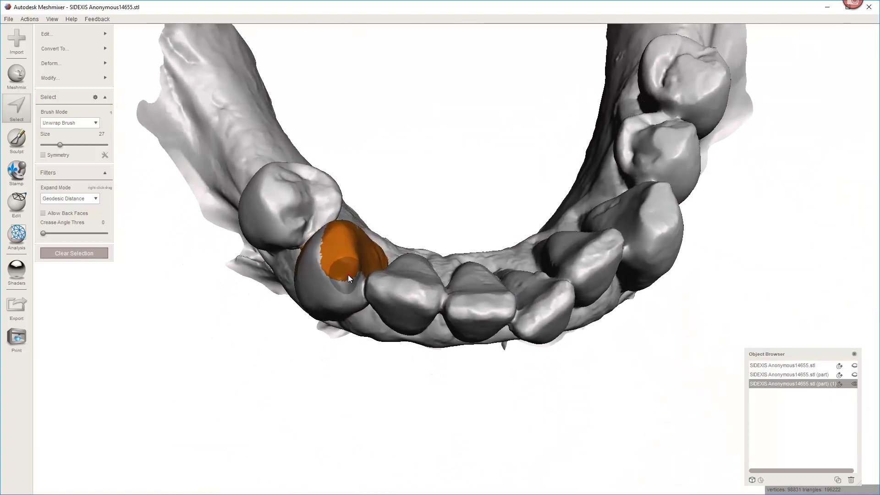
pyautogui.moveTo(354, 278); pyautogui.dragTo(356, 281)
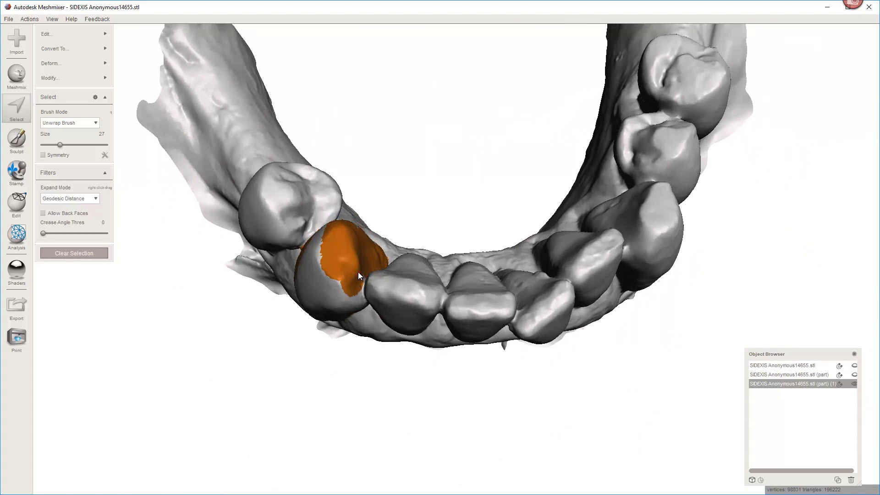
pyautogui.moveTo(354, 304); pyautogui.dragTo(361, 182, button='right')
pyautogui.moveTo(367, 193); pyautogui.dragTo(371, 218)
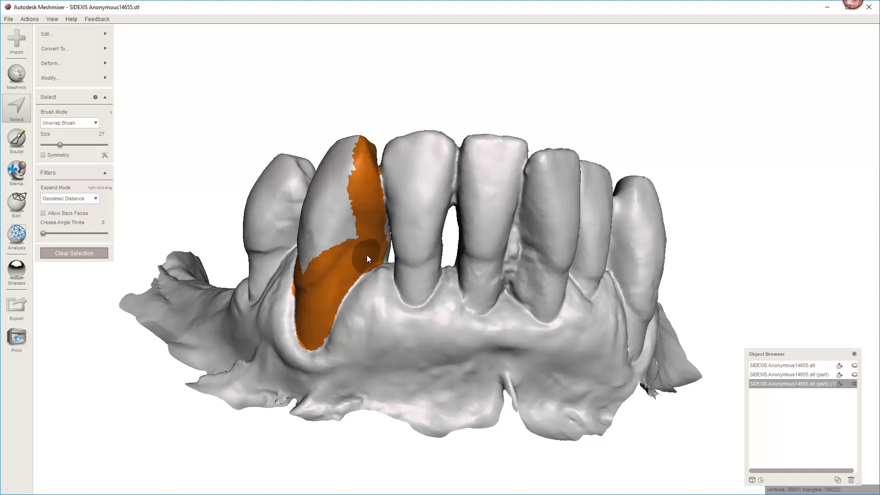
pyautogui.moveTo(367, 254); pyautogui.dragTo(375, 237, button='right')
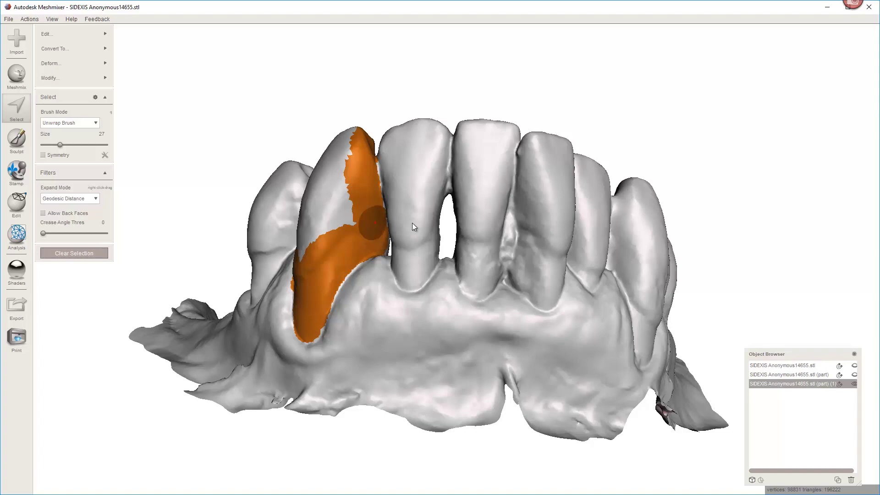
# Reduce the brush size to 19 and add the canine's remaining edge at the gum gap beside the incisor, from front and back
pyautogui.moveTo(425, 222); pyautogui.dragTo(418, 251, button='right')
pyautogui.scroll(10, 371, 255)
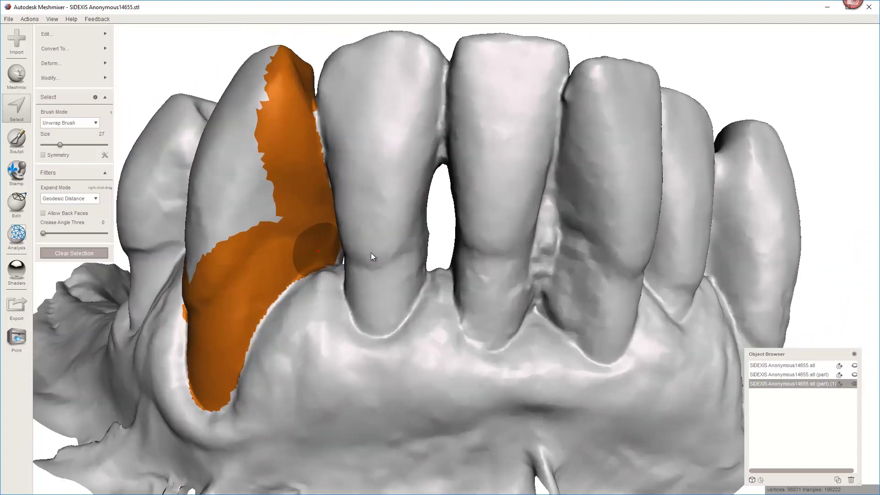
pyautogui.scroll(5, 442, 271)
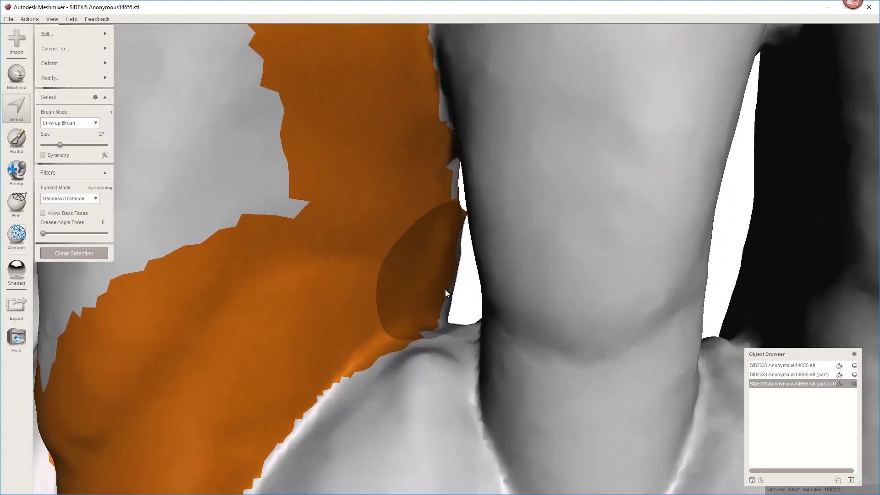
pyautogui.press('[')
pyautogui.press('[')
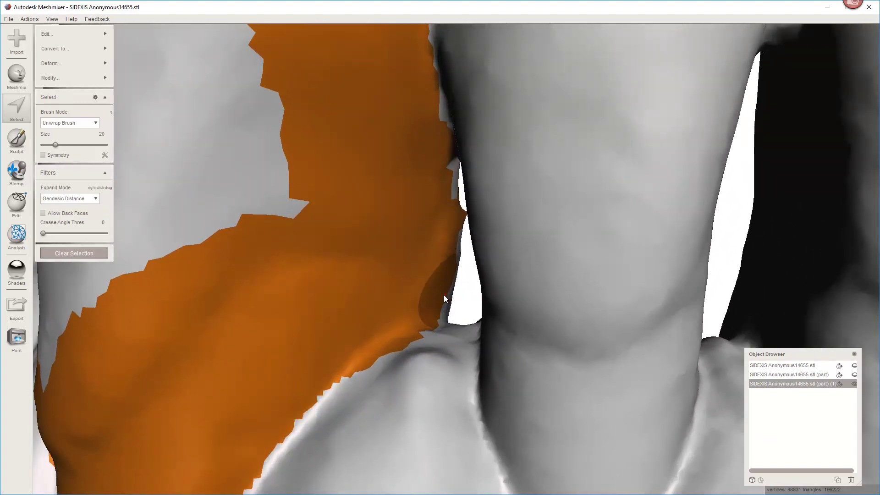
pyautogui.moveTo(444, 295); pyautogui.dragTo(445, 296)
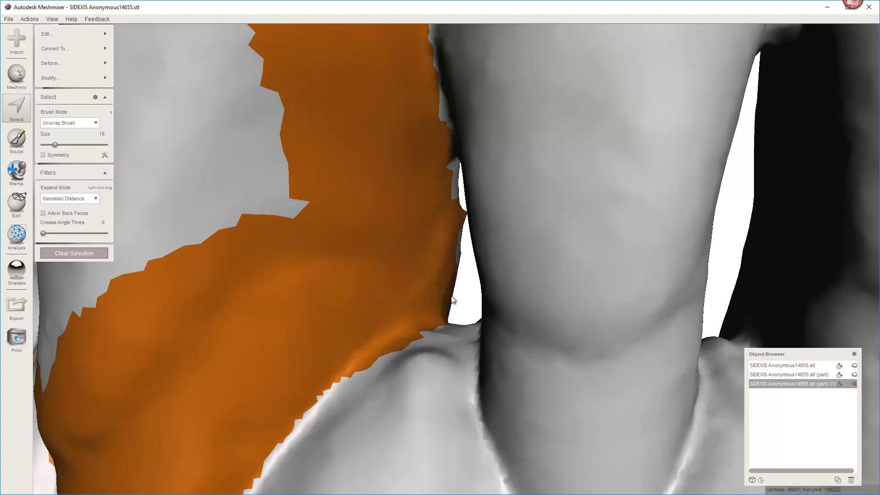
pyautogui.moveTo(483, 296); pyautogui.dragTo(237, 307, button='right')
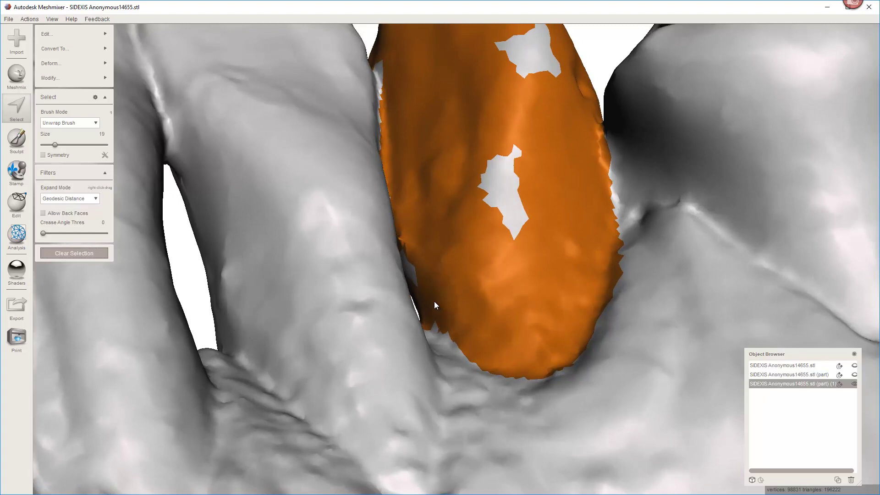
pyautogui.moveTo(434, 302); pyautogui.dragTo(454, 316)
# Fill the unselected patches on the canine's tongue-side surface
pyautogui.moveTo(455, 316)
pyautogui.mouseDown(button='right')
pyautogui.moveTo(500, 318)
pyautogui.moveTo(511, 248)
pyautogui.mouseUp(button='right')
pyautogui.moveTo(509, 242)
pyautogui.mouseDown()
pyautogui.moveTo(504, 168)
pyautogui.moveTo(517, 152)
pyautogui.mouseUp()
pyautogui.moveTo(517, 152); pyautogui.dragTo(516, 194, button='right')
pyautogui.moveTo(517, 194); pyautogui.dragTo(494, 285, button='middle')
pyautogui.moveTo(514, 115)
pyautogui.mouseDown()
pyautogui.moveTo(537, 143)
pyautogui.moveTo(556, 71)
pyautogui.mouseUp()
# Smooth the boundary of the canine selection along the gum line
pyautogui.moveTo(556, 71)
pyautogui.mouseDown(button='right')
pyautogui.moveTo(529, 149)
pyautogui.moveTo(525, 202)
pyautogui.moveTo(338, 151)
pyautogui.moveTo(319, 87)
pyautogui.moveTo(399, 245)
pyautogui.moveTo(408, 349)
pyautogui.moveTo(392, 351)
pyautogui.moveTo(345, 296)
pyautogui.mouseUp(button='right')
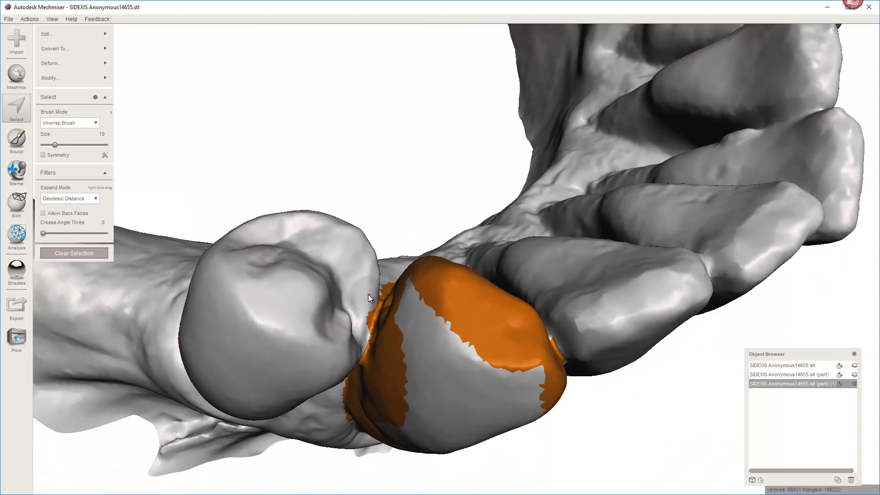
pyautogui.moveTo(358, 325); pyautogui.dragTo(372, 182, button='right')
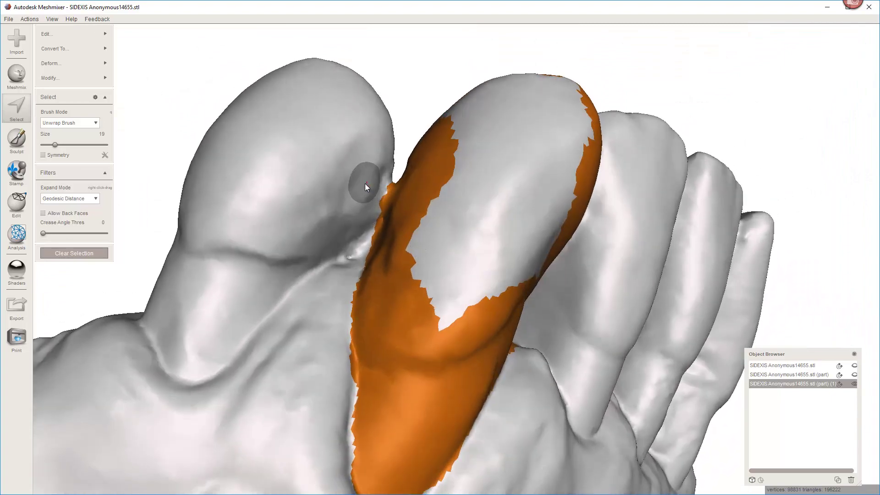
pyautogui.moveTo(366, 186); pyautogui.dragTo(408, 172, button='right')
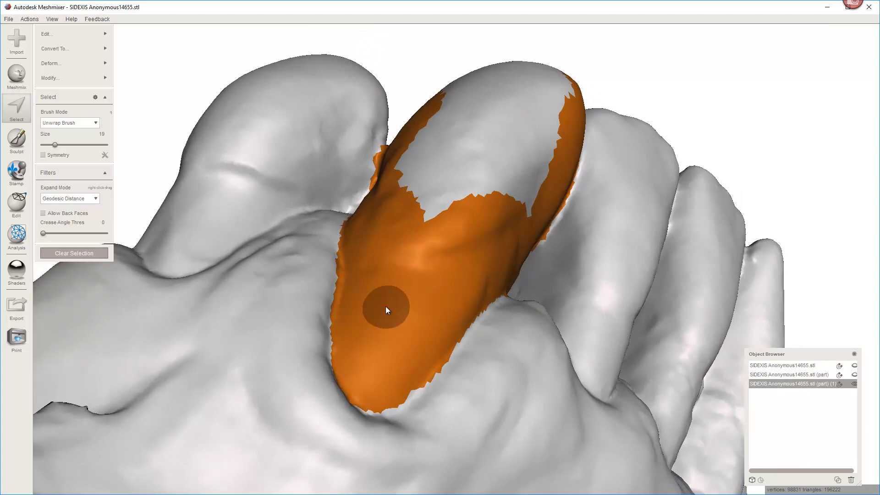
pyautogui.press('b')
pyautogui.moveTo(448, 246); pyautogui.dragTo(139, 357, button='right')
pyautogui.press('Return')
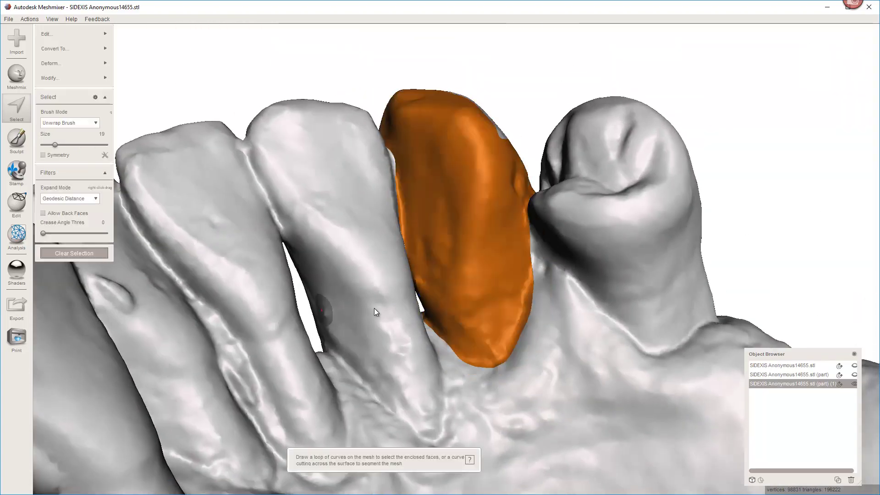
# Add the remaining unselected patch on the canine's lip-side surface to the selection
pyautogui.moveTo(375, 307); pyautogui.dragTo(469, 280, button='right')
pyautogui.scroll(-5, 610, 309)
pyautogui.doubleClick(461, 256)
pyautogui.press('f')
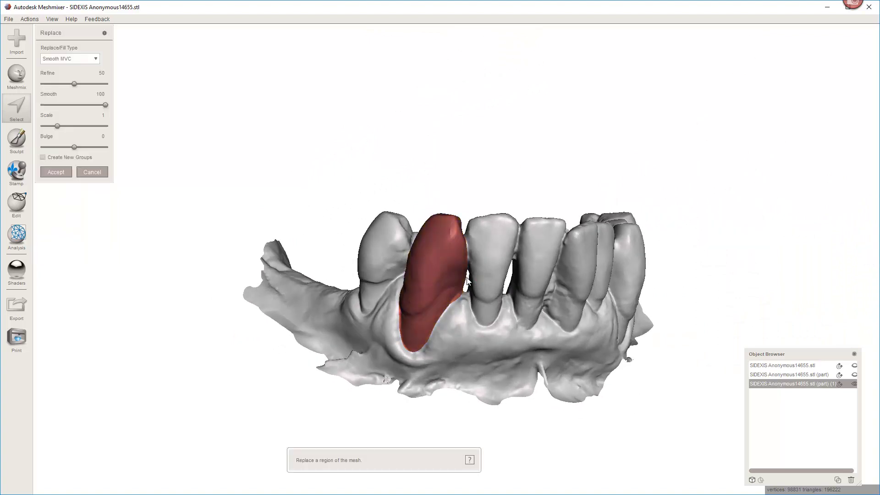
pyautogui.moveTo(488, 283); pyautogui.dragTo(467, 277, button='right')
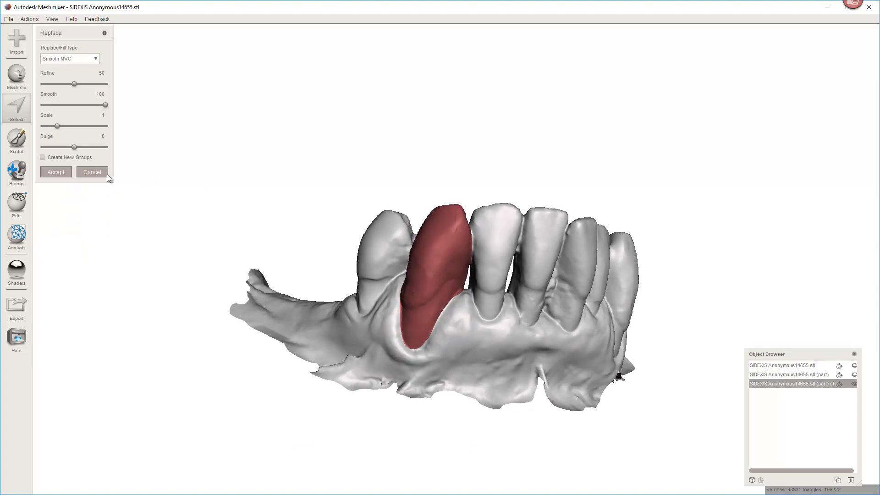
pyautogui.click(90, 172)
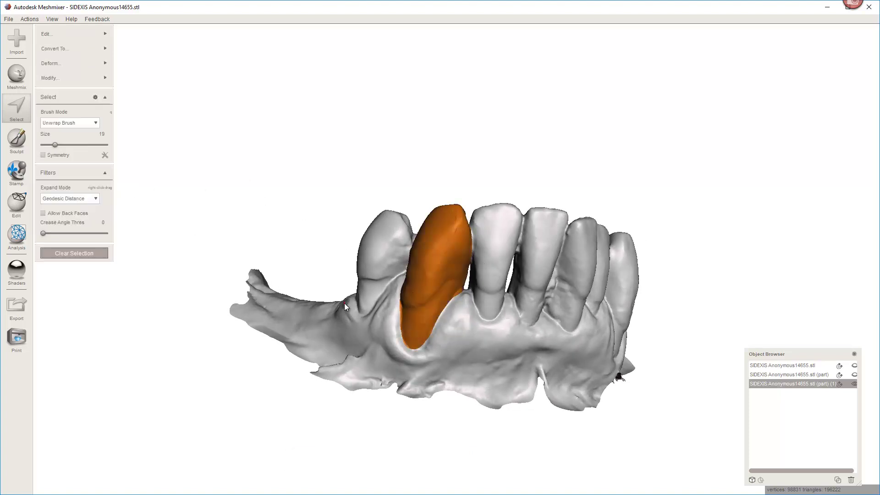
# Delete the selected canine surface and the leftover sliver at the edge of the hole in the neighbouring incisor
pyautogui.press('Delete')
pyautogui.moveTo(441, 230)
pyautogui.mouseDown(button='right')
pyautogui.moveTo(486, 299)
pyautogui.moveTo(499, 235)
pyautogui.moveTo(477, 274)
pyautogui.moveTo(511, 274)
pyautogui.moveTo(548, 218)
pyautogui.moveTo(559, 301)
pyautogui.moveTo(582, 362)
pyautogui.moveTo(686, 262)
pyautogui.moveTo(483, 304)
pyautogui.moveTo(510, 317)
pyautogui.moveTo(542, 315)
pyautogui.moveTo(510, 283)
pyautogui.mouseUp(button='right')
pyautogui.scroll(10, 545, 324)
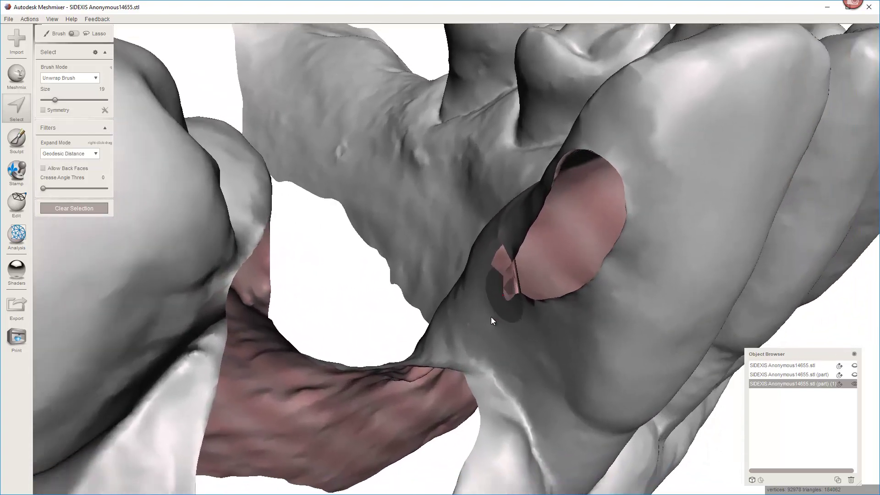
pyautogui.moveTo(491, 321); pyautogui.dragTo(466, 269, button='right')
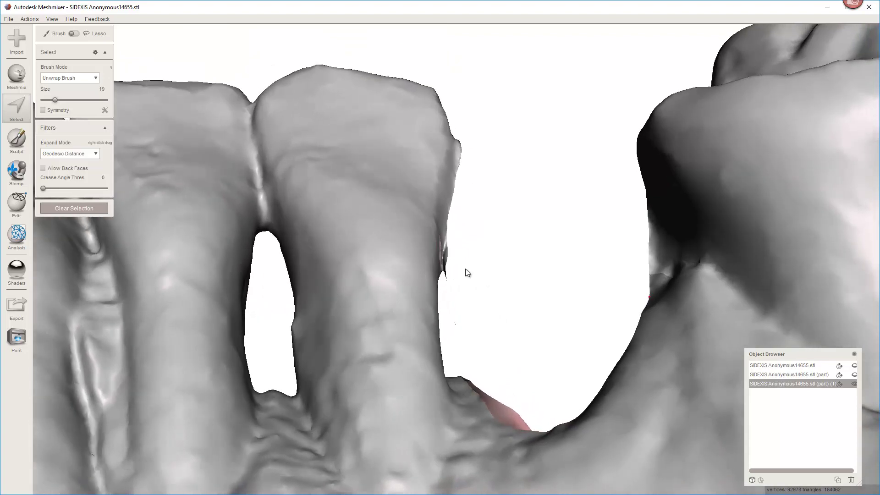
pyautogui.click(446, 254)
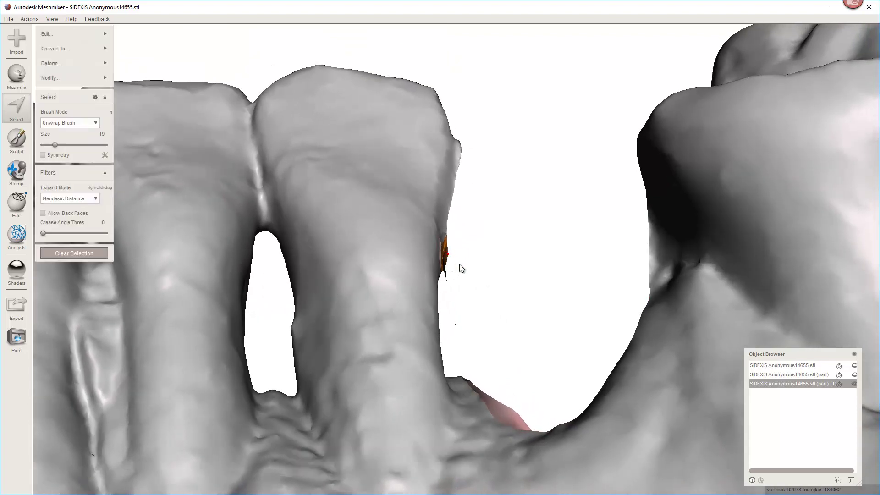
pyautogui.moveTo(460, 268); pyautogui.dragTo(280, 179, button='right')
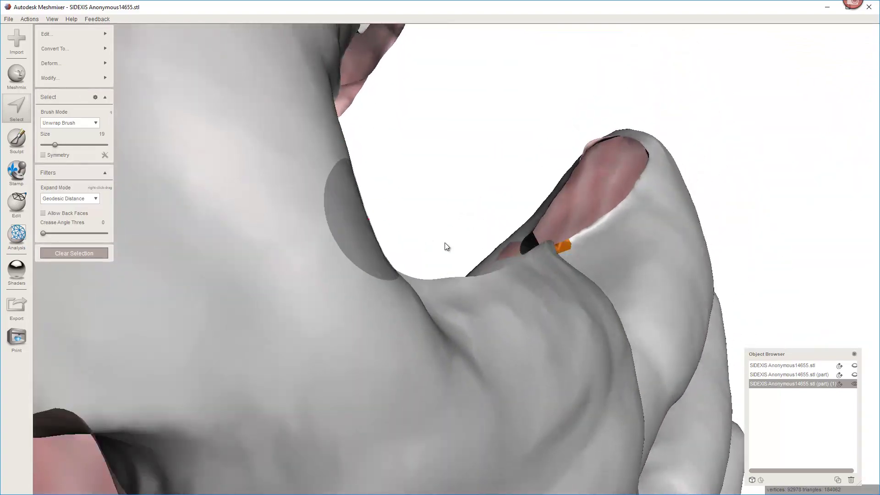
pyautogui.moveTo(445, 244); pyautogui.dragTo(348, 320, button='right')
pyautogui.press('Delete')
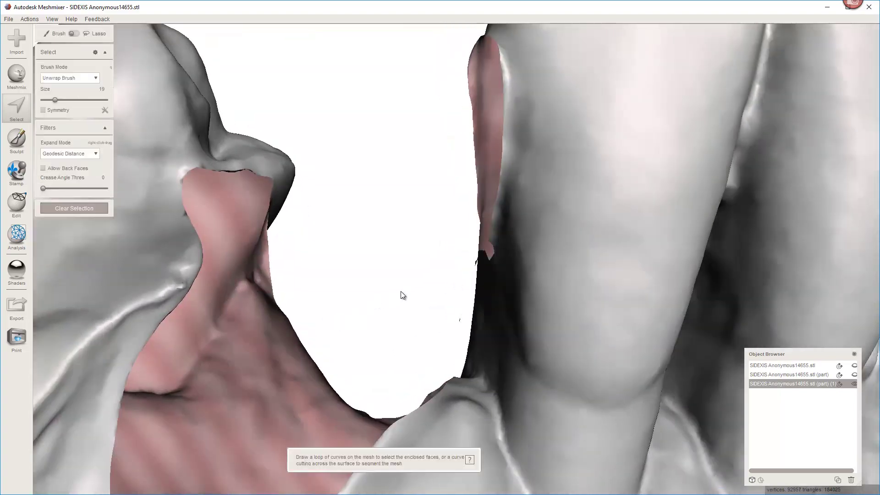
# Select the whole connected jaw mesh, invert the selection to the loose fragments beside the incisor, and delete them
pyautogui.moveTo(408, 290)
pyautogui.mouseDown(button='right')
pyautogui.moveTo(477, 315)
pyautogui.moveTo(410, 268)
pyautogui.mouseUp(button='right')
pyautogui.scroll(-5, 582, 298)
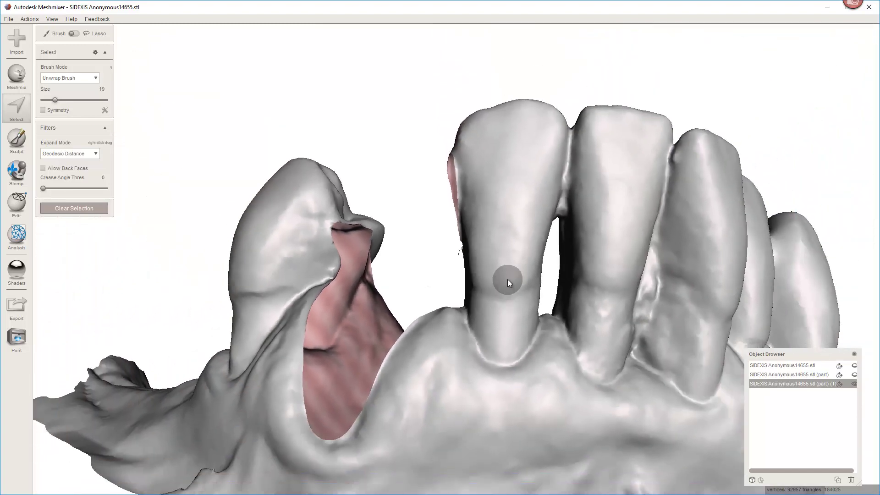
pyautogui.click(506, 281)
pyautogui.press('i')
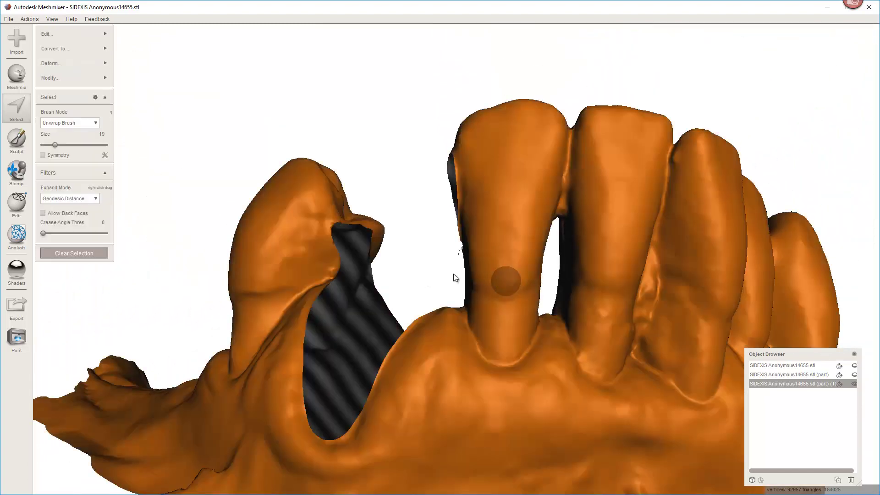
pyautogui.moveTo(428, 274)
pyautogui.mouseDown(button='right')
pyautogui.moveTo(404, 269)
pyautogui.moveTo(456, 257)
pyautogui.moveTo(413, 257)
pyautogui.moveTo(421, 262)
pyautogui.mouseUp(button='right')
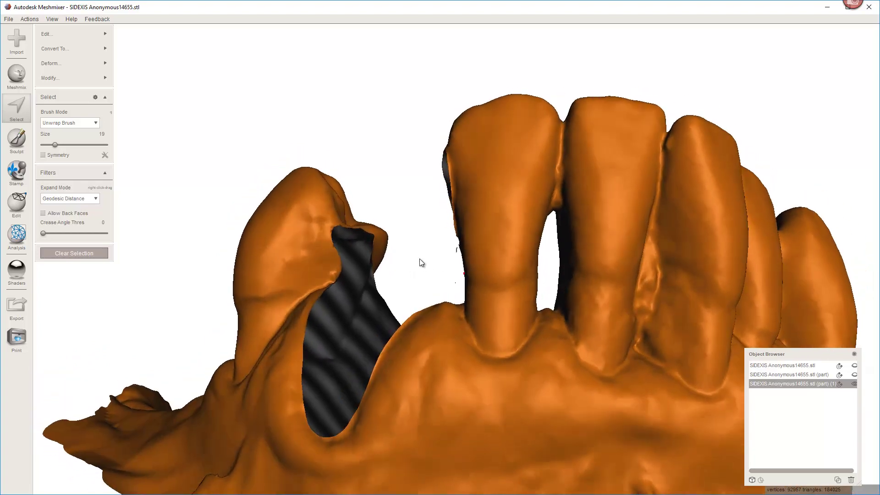
pyautogui.press('i')
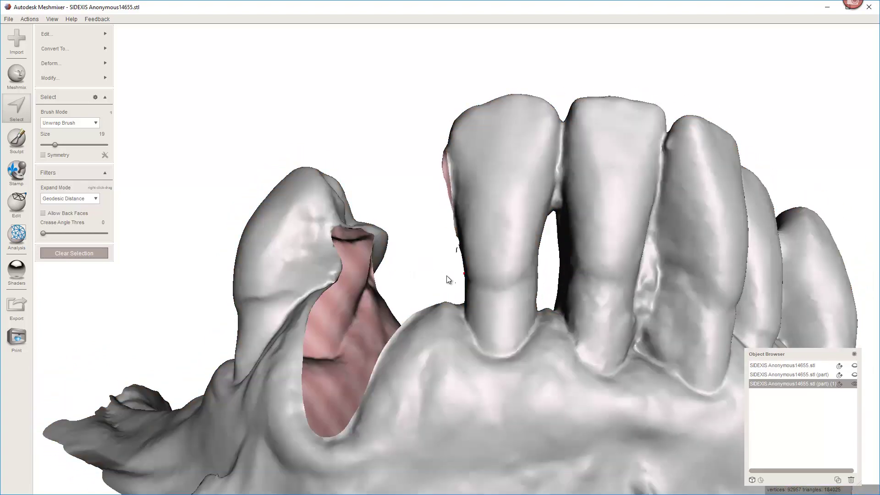
pyautogui.moveTo(446, 276); pyautogui.dragTo(436, 230, button='right')
pyautogui.scroll(10, 468, 246)
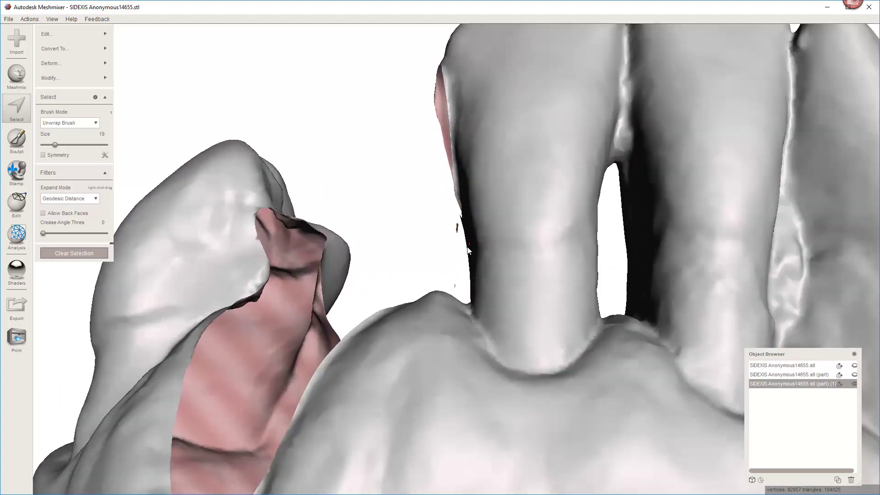
pyautogui.scroll(-10, 474, 231)
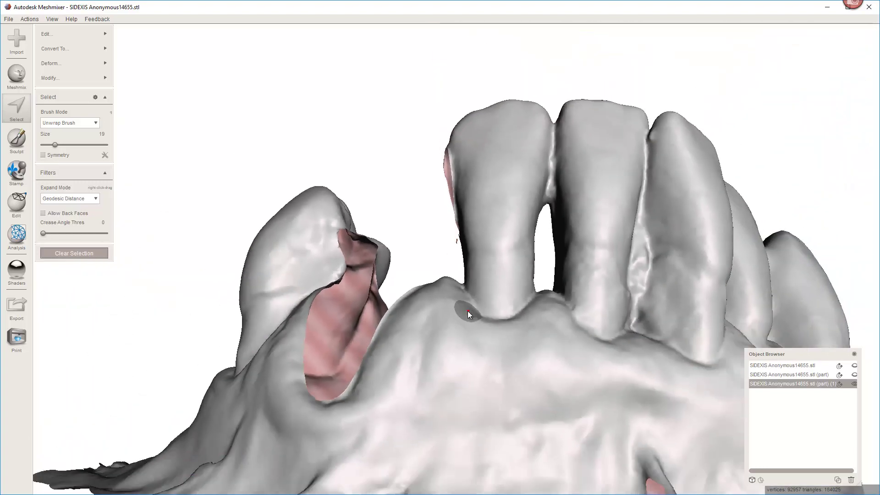
pyautogui.moveTo(417, 238); pyautogui.dragTo(456, 281, button='right')
pyautogui.press('Escape')
# Open the Inspector and close the hole in the incisor's side using the Smooth Fill mode
pyautogui.scroll(-5, 444, 282)
pyautogui.click(17, 235)
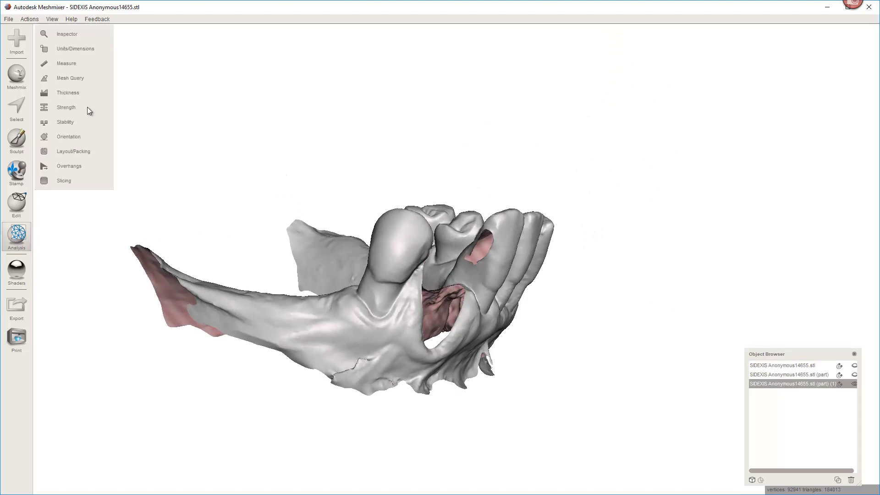
pyautogui.moveTo(638, 301); pyautogui.dragTo(489, 258, button='right')
pyautogui.click(50, 60)
pyautogui.click(55, 89)
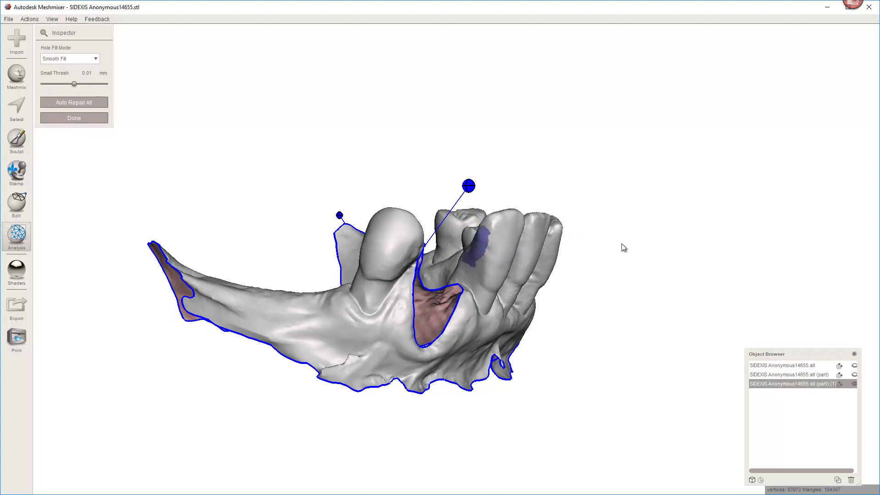
# Try to close the entire opening left by the canine between premolar and gum with one Smooth Fill
pyautogui.moveTo(624, 248); pyautogui.dragTo(562, 311, button='right')
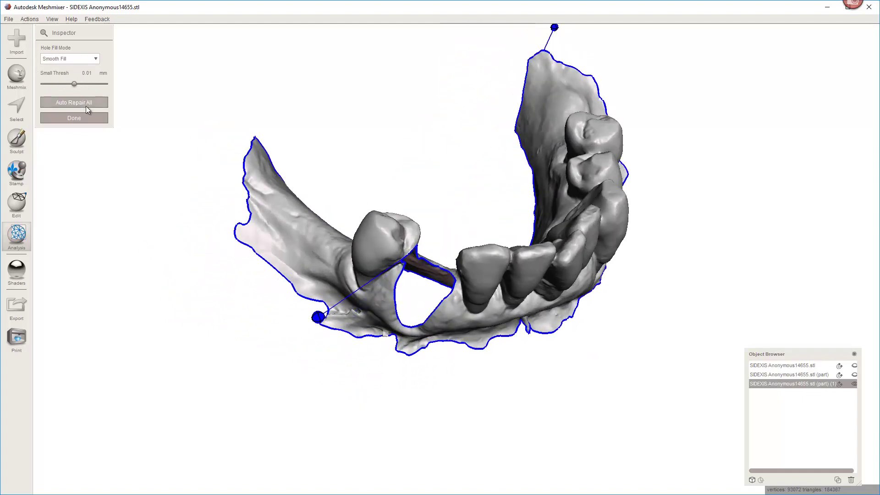
pyautogui.moveTo(268, 351); pyautogui.dragTo(415, 228, button='right')
pyautogui.moveTo(321, 409); pyautogui.dragTo(399, 274, button='right')
pyautogui.scroll(5, 421, 191)
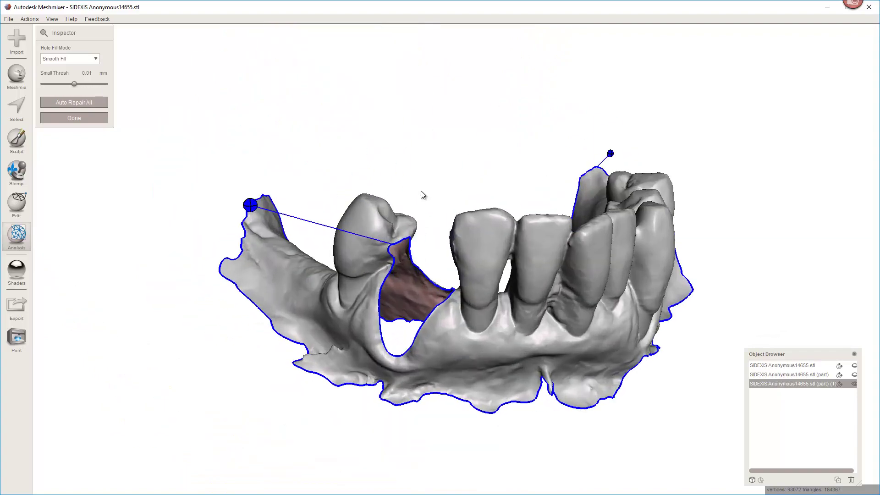
pyautogui.scroll(-5, 416, 202)
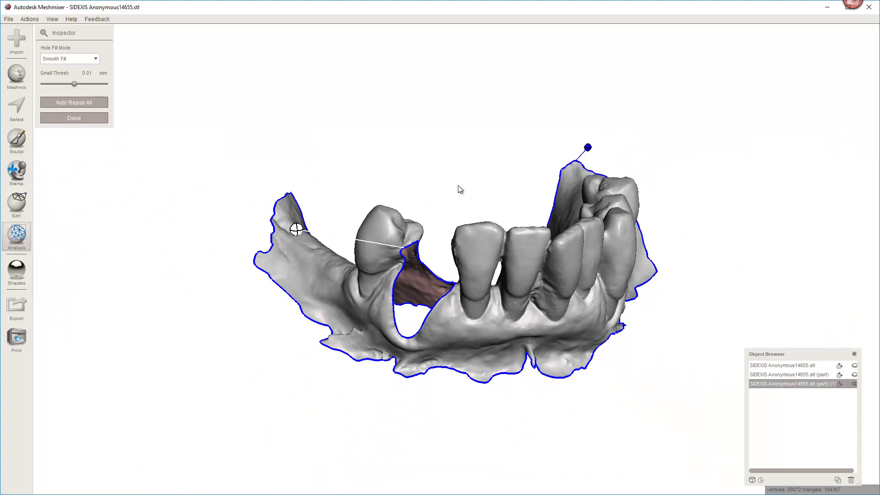
pyautogui.moveTo(466, 191); pyautogui.dragTo(527, 138, button='right')
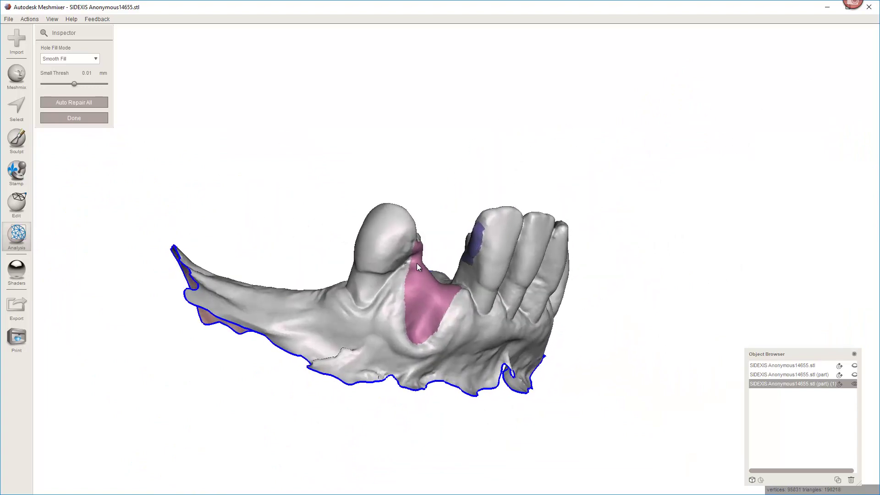
pyautogui.moveTo(421, 260); pyautogui.dragTo(372, 326, button='right')
pyautogui.press('Escape')
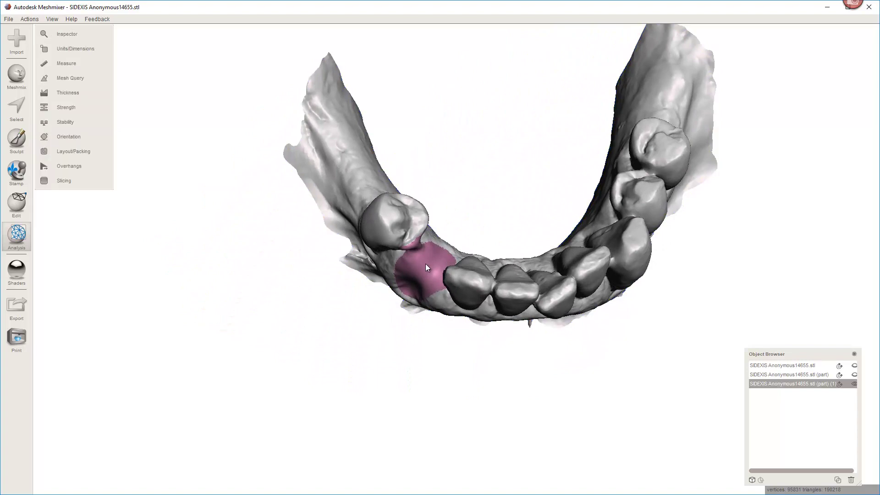
pyautogui.scroll(10, 427, 271)
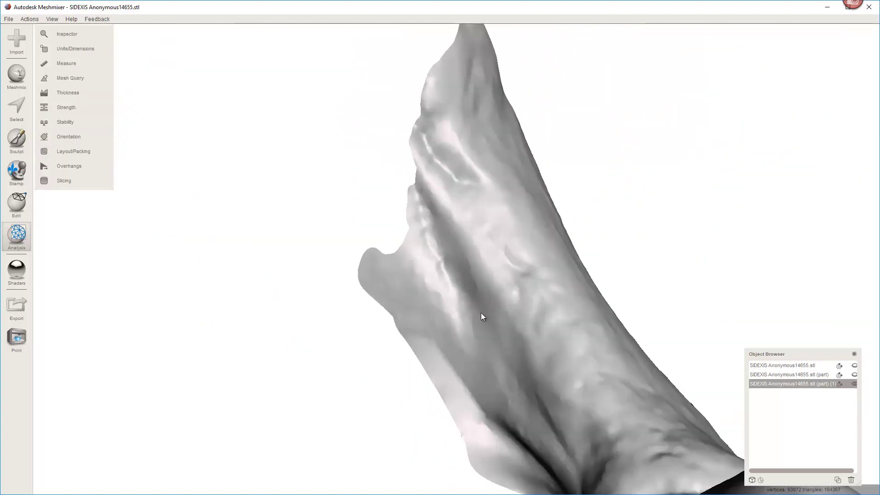
# Select faces on both edges of the narrow opening below the premolar's crown and join them with a bridge
pyautogui.scroll(-4, 480, 312)
pyautogui.moveTo(539, 349); pyautogui.dragTo(589, 266, button='right')
pyautogui.press('s')
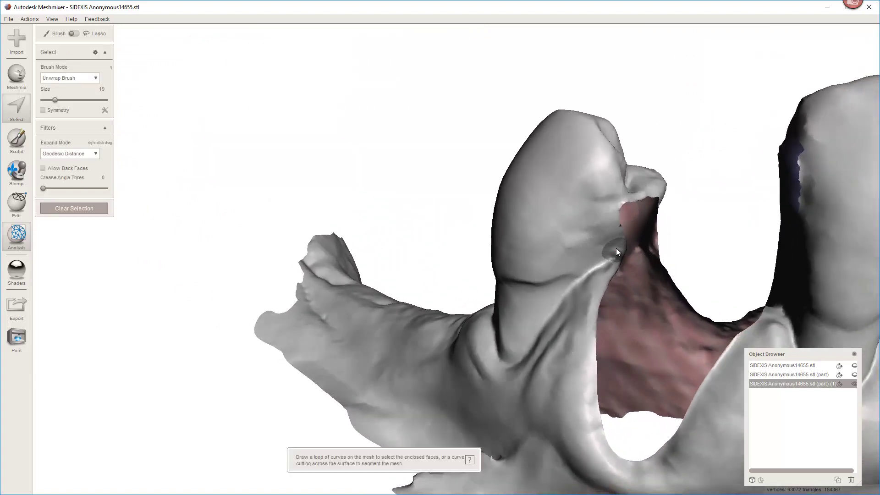
pyautogui.click(616, 247)
pyautogui.moveTo(647, 245); pyautogui.dragTo(492, 279, button='right')
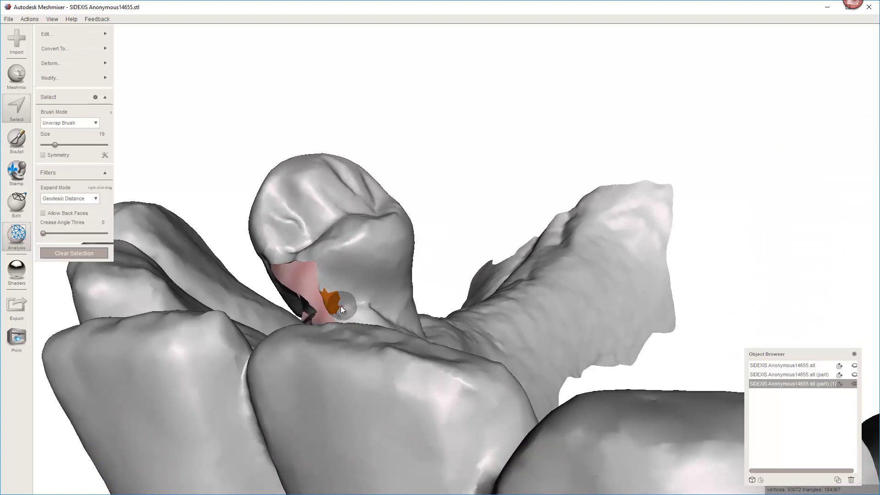
pyautogui.hotkey('ctrl', 'b')
pyautogui.moveTo(329, 305); pyautogui.dragTo(394, 338, button='right')
pyautogui.press('Return')
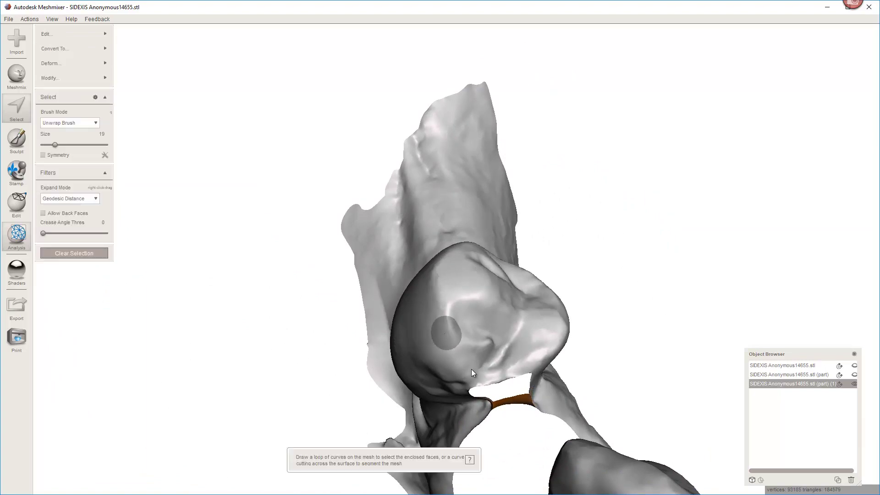
# Inspect the mesh for holes and close the small hole in the premolar's side above the bridge with Smooth Fill
pyautogui.moveTo(606, 374); pyautogui.dragTo(318, 220, button='right')
pyautogui.click(16, 235)
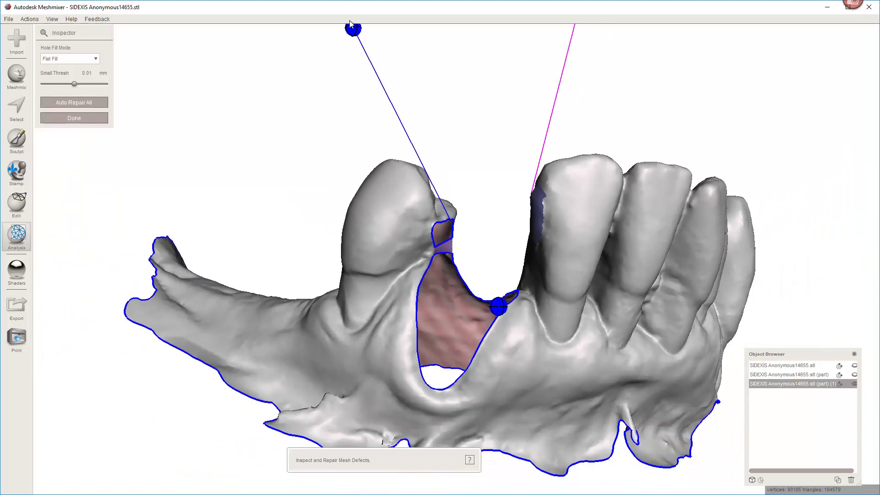
pyautogui.click(87, 60)
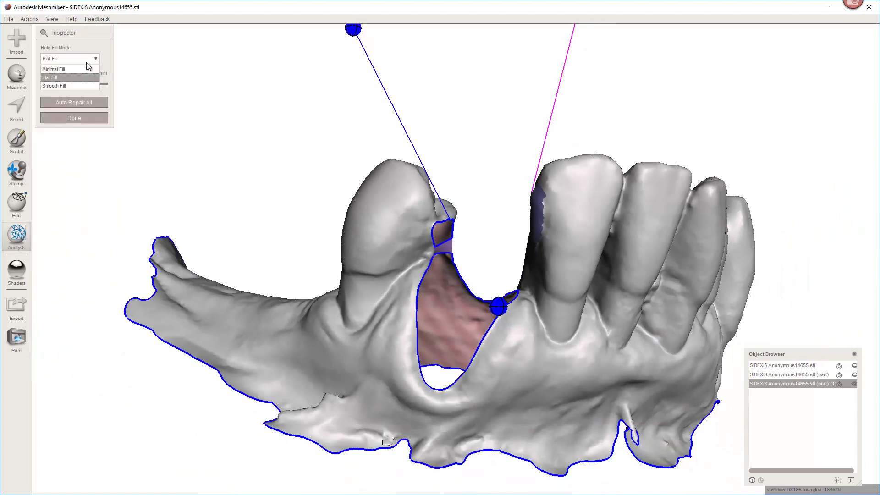
pyautogui.click(76, 85)
pyautogui.click(353, 29)
# Close the large gum opening left by the removed canine with Smooth Fill
pyautogui.moveTo(502, 214)
pyautogui.mouseDown(button='right')
pyautogui.moveTo(475, 292)
pyautogui.moveTo(540, 227)
pyautogui.moveTo(521, 257)
pyautogui.moveTo(491, 161)
pyautogui.mouseUp(button='right')
pyautogui.moveTo(548, 187)
pyautogui.mouseDown(button='right')
pyautogui.moveTo(607, 193)
pyautogui.moveTo(760, 139)
pyautogui.moveTo(701, 205)
pyautogui.moveTo(638, 229)
pyautogui.moveTo(628, 314)
pyautogui.moveTo(552, 345)
pyautogui.moveTo(645, 222)
pyautogui.moveTo(466, 280)
pyautogui.moveTo(497, 264)
pyautogui.moveTo(523, 269)
pyautogui.moveTo(473, 275)
pyautogui.moveTo(468, 338)
pyautogui.moveTo(384, 337)
pyautogui.moveTo(423, 279)
pyautogui.moveTo(444, 276)
pyautogui.moveTo(358, 304)
pyautogui.moveTo(389, 273)
pyautogui.moveTo(416, 318)
pyautogui.moveTo(400, 356)
pyautogui.moveTo(301, 336)
pyautogui.moveTo(344, 315)
pyautogui.moveTo(115, 222)
pyautogui.mouseUp(button='right')
pyautogui.click(733, 149)
pyautogui.click(708, 255)
# Select the uneven strip on the tongue side where the bridge meets the premolar and gum, and delete it
pyautogui.click(17, 139)
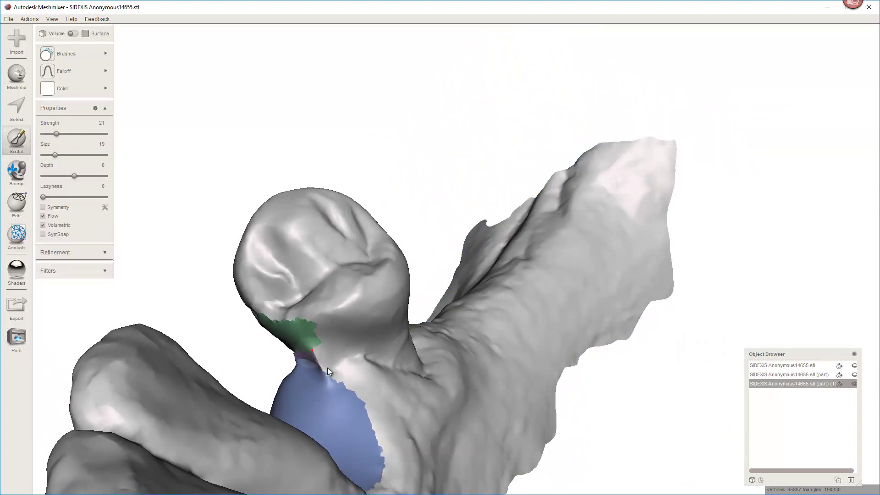
pyautogui.moveTo(328, 367); pyautogui.dragTo(315, 340, button='right')
pyautogui.press('s')
pyautogui.moveTo(314, 300); pyautogui.dragTo(321, 325)
pyautogui.moveTo(321, 324)
pyautogui.mouseDown(button='right')
pyautogui.moveTo(393, 364)
pyautogui.moveTo(431, 343)
pyautogui.moveTo(349, 380)
pyautogui.mouseUp(button='right')
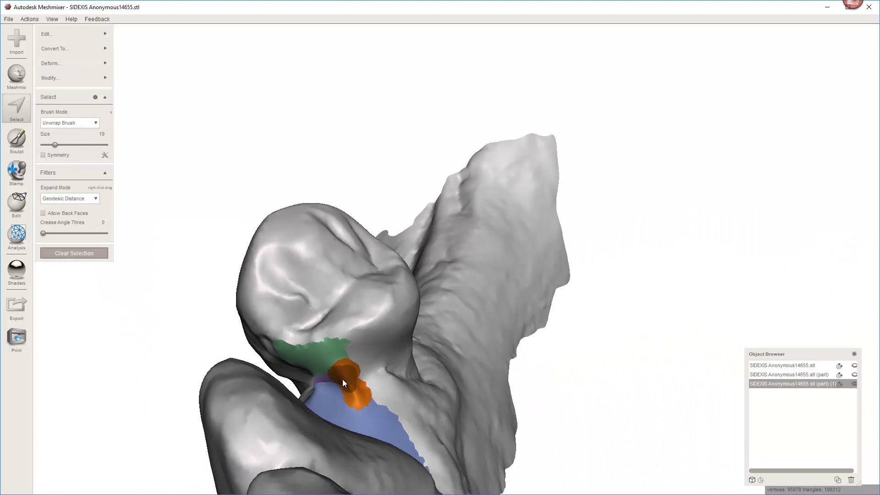
pyautogui.press('Delete')
# Select faces on both edges of the deleted strip's opening on the tongue side and join them with a bridge
pyautogui.moveTo(404, 392); pyautogui.dragTo(371, 385, button='right')
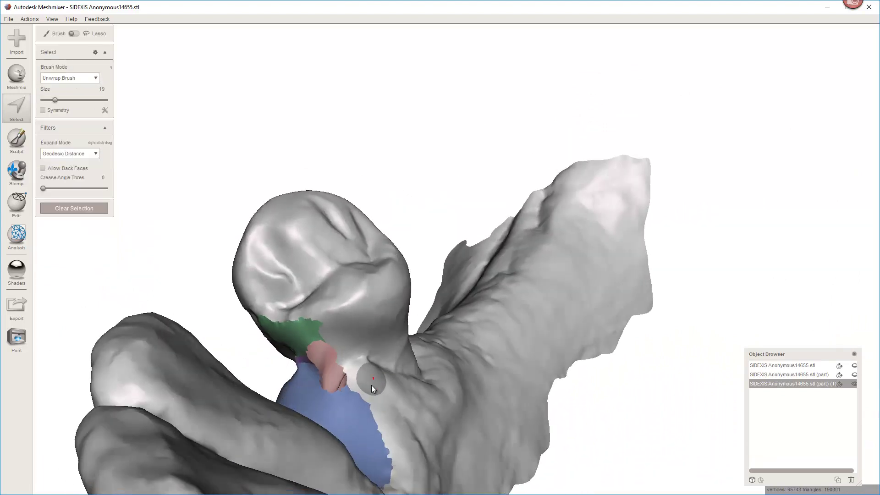
pyautogui.click(339, 353)
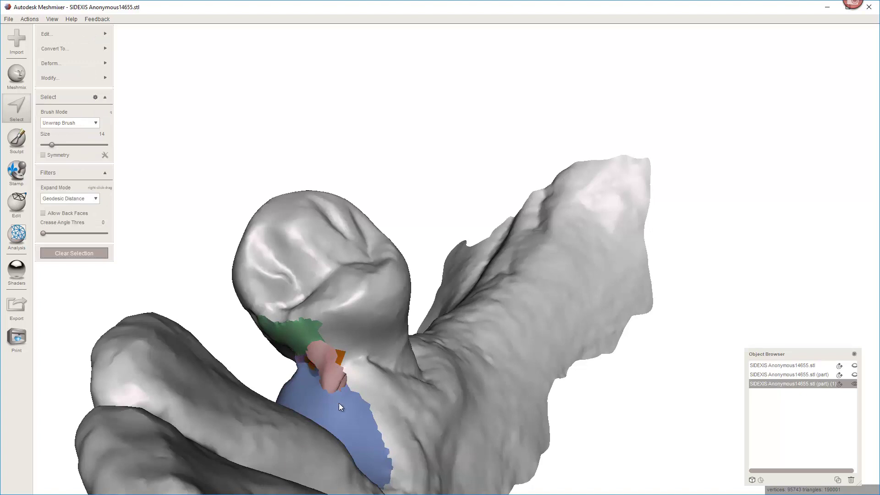
pyautogui.hotkey('ctrl', 'b')
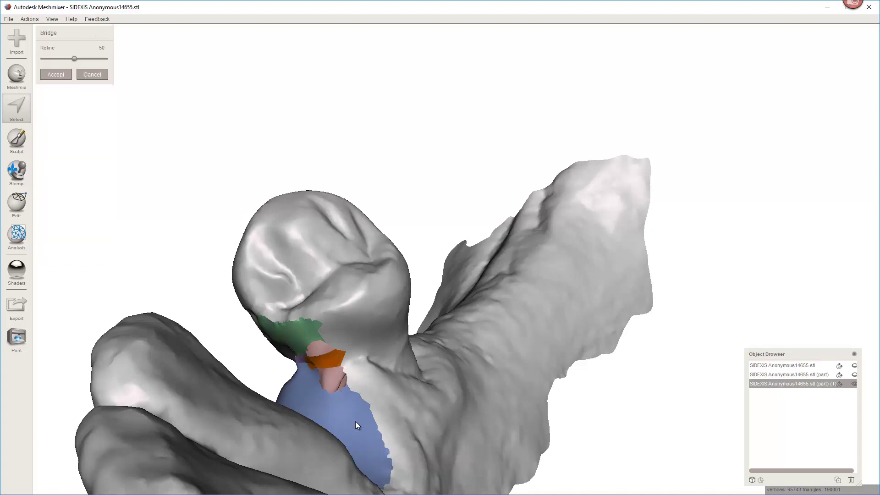
pyautogui.press('Return')
# Inspect the mesh for holes and try closing the small hole above the new bridge with Flat Fill
pyautogui.click(25, 243)
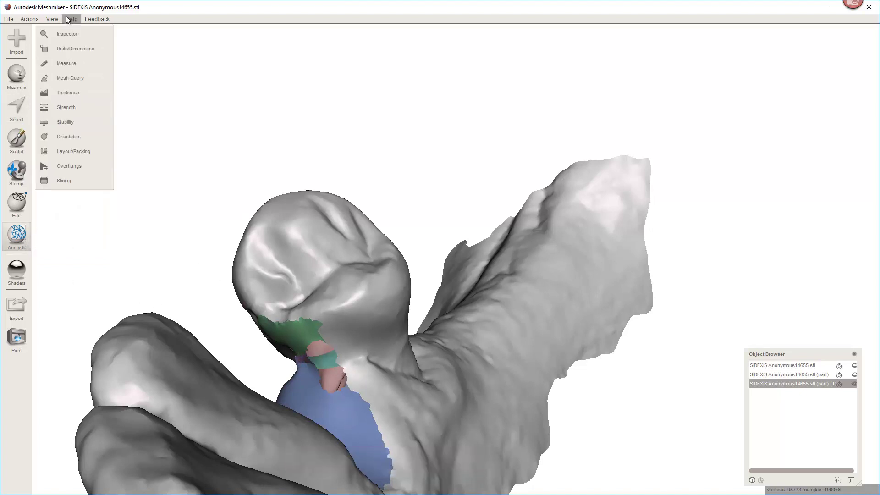
pyautogui.click(74, 31)
pyautogui.scroll(-4, 128, 268)
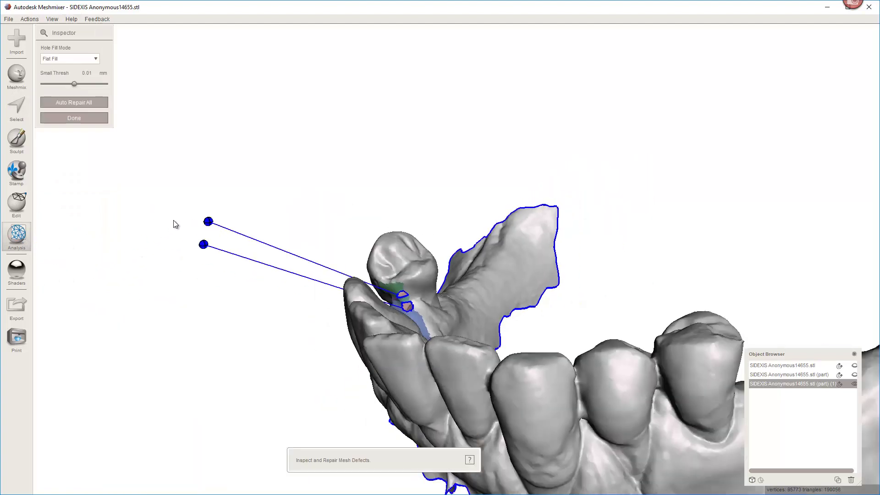
pyautogui.click(207, 222)
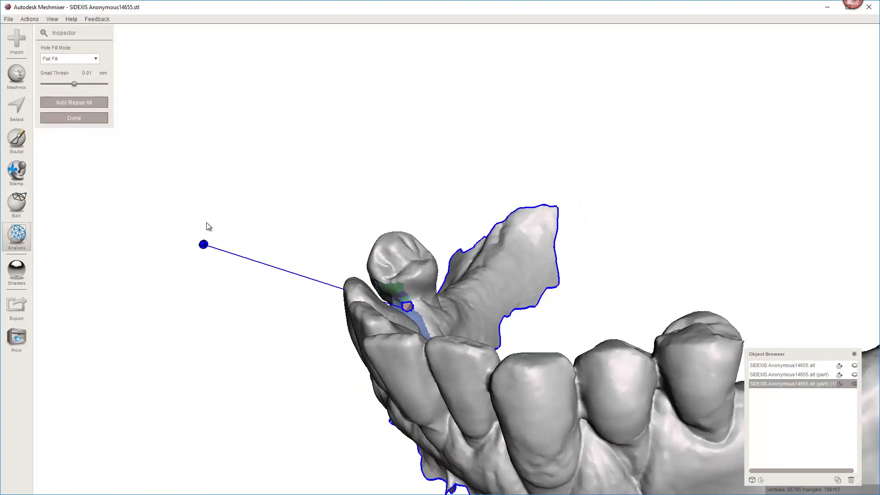
pyautogui.click(89, 118)
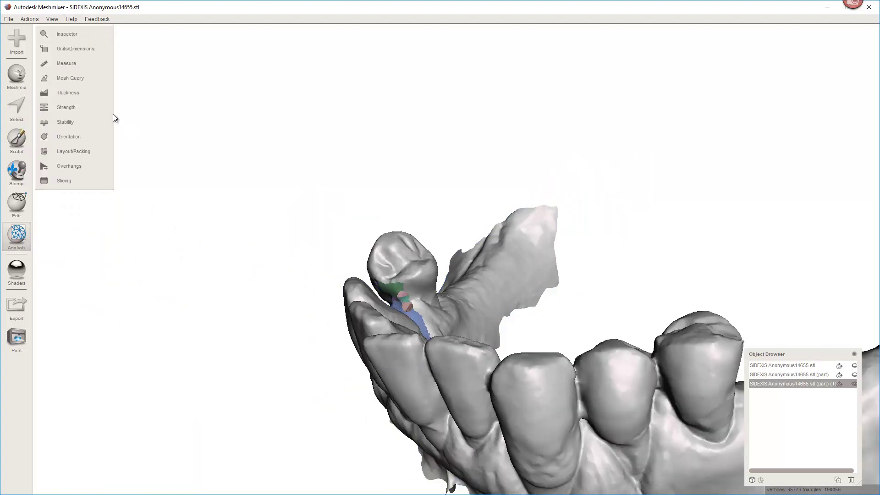
# Reinspect the mesh and close the two small holes above and below the new bridge with Smooth Fill
pyautogui.click(91, 36)
pyautogui.click(72, 59)
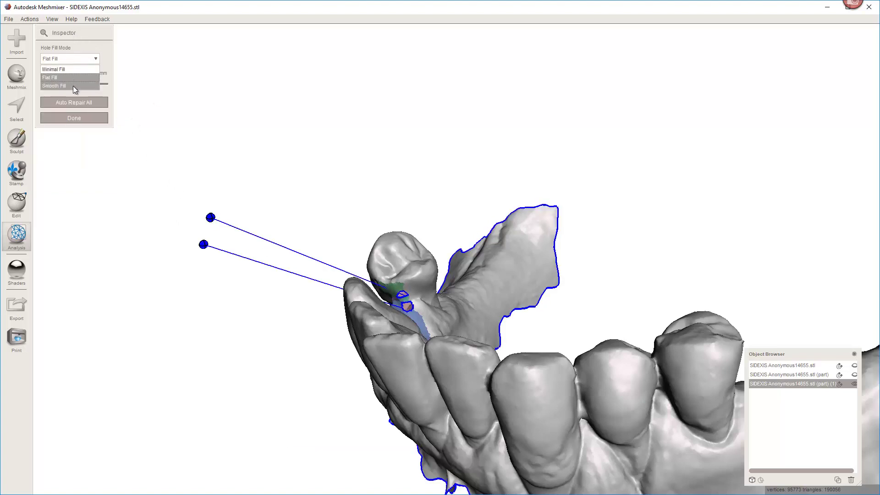
pyautogui.click(74, 87)
pyautogui.click(211, 218)
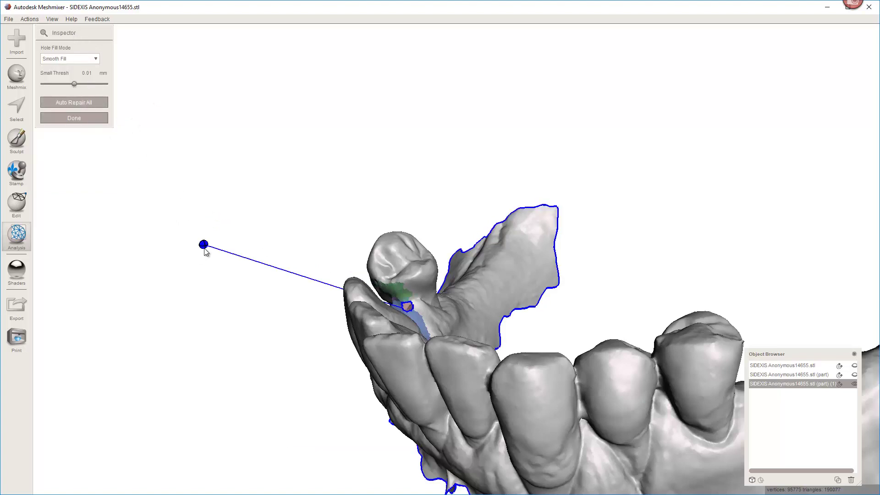
pyautogui.click(204, 244)
pyautogui.scroll(2, 423, 326)
pyautogui.press('Return')
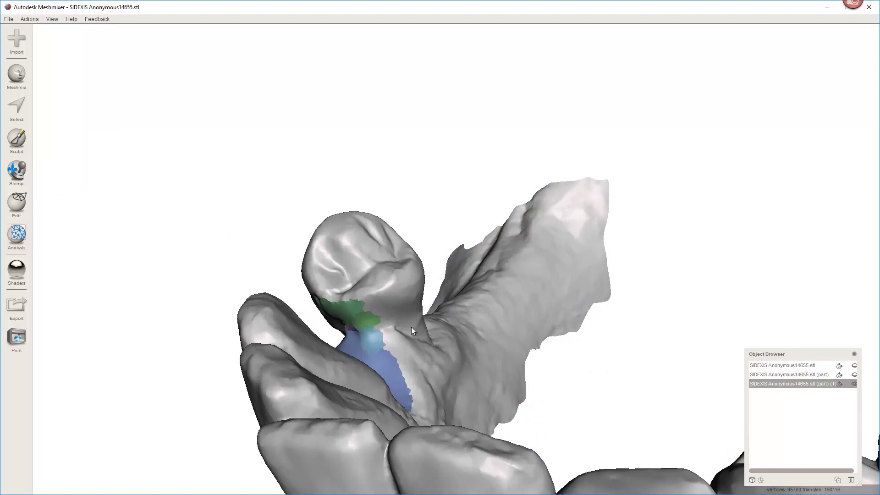
# Briefly show the hidden SIDEXIS Anonymous14655.stl object for comparison, hide it again, and select the whole filled gum patch
pyautogui.moveTo(411, 326); pyautogui.dragTo(501, 382, button='right')
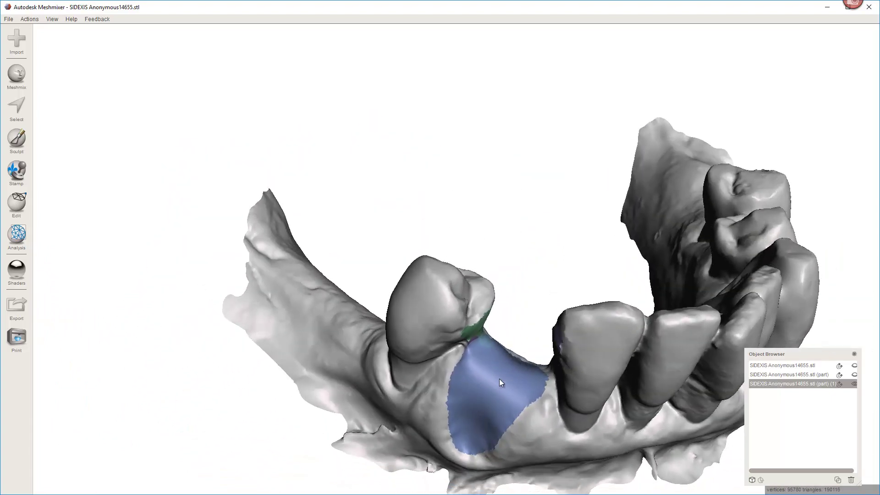
pyautogui.click(855, 366)
pyautogui.click(855, 366)
pyautogui.press('s')
pyautogui.moveTo(531, 355); pyautogui.dragTo(447, 359, button='right')
pyautogui.doubleClick(469, 389)
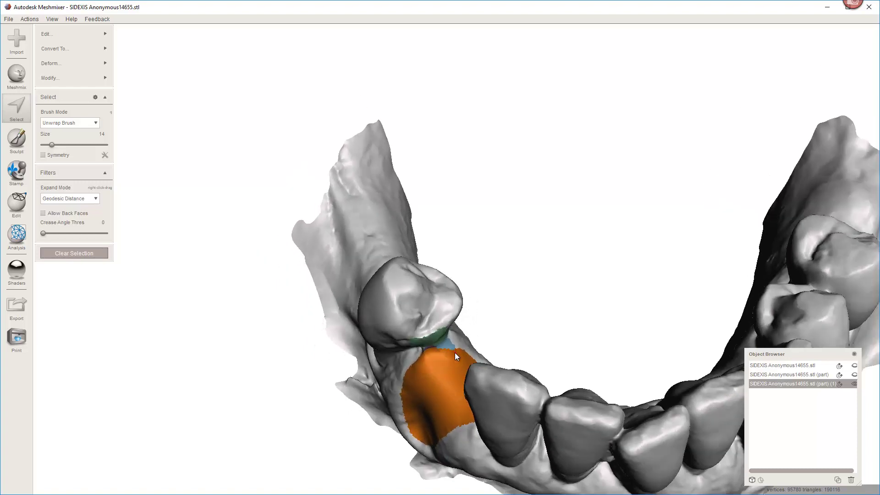
pyautogui.keyDown('alt'); pyautogui.moveTo(437, 383); pyautogui.dragTo(516, 343); pyautogui.keyUp('alt')
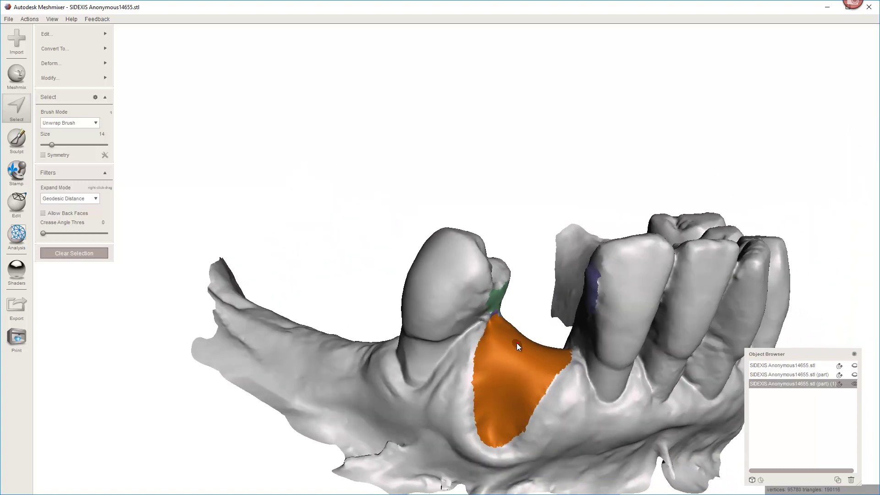
# Replace the selected gum patch with a Smooth MVC fill, setting Scale to 0.95 and a strongly negative Bulge
pyautogui.press('f')
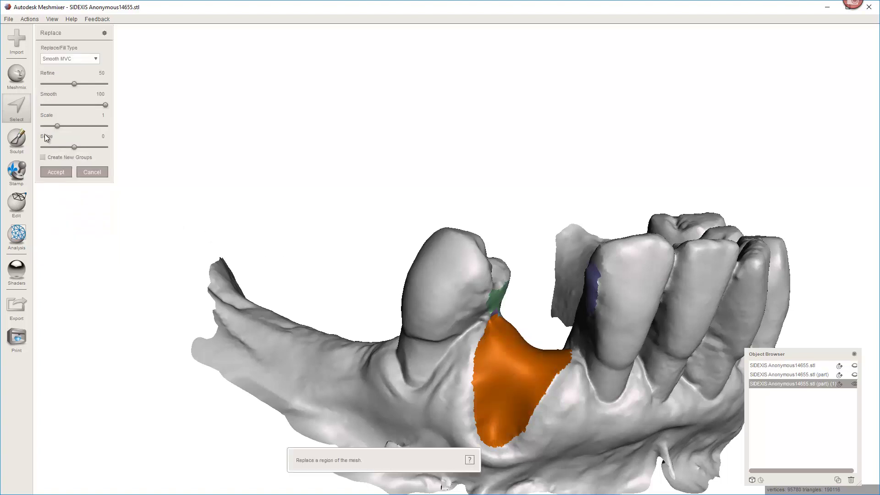
pyautogui.moveTo(57, 126); pyautogui.dragTo(43, 126)
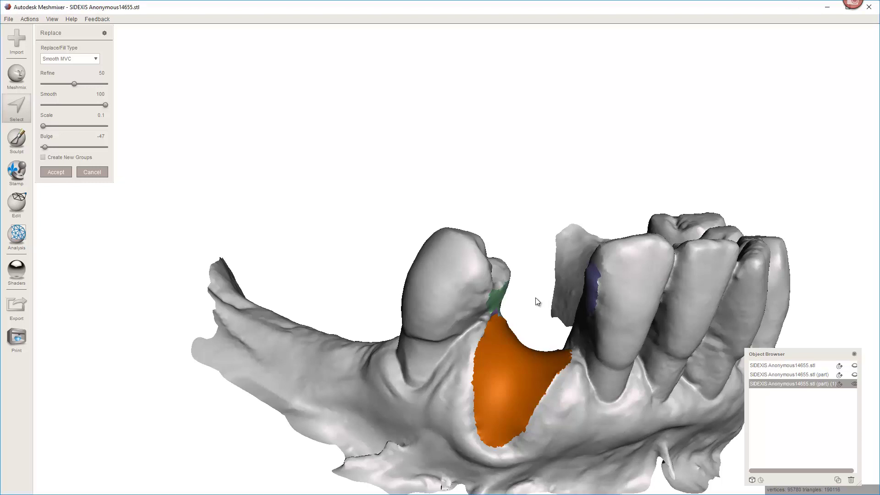
pyautogui.moveTo(535, 301); pyautogui.dragTo(493, 298, button='right')
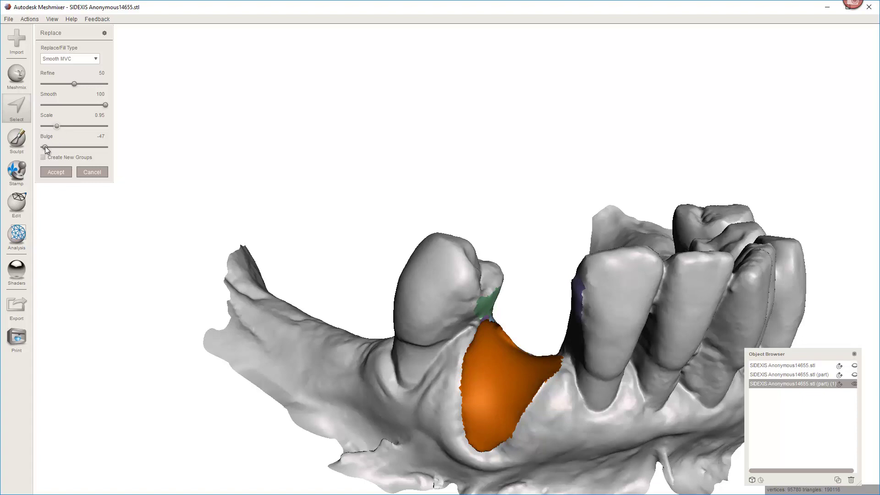
pyautogui.moveTo(44, 148); pyautogui.dragTo(49, 148)
pyautogui.moveTo(502, 321); pyautogui.dragTo(413, 302, button='right')
# Show SIDEXIS Anonymous14655.stl to check the replaced patch against its sleeve, hide that object again and clear the selection
pyautogui.click(854, 366)
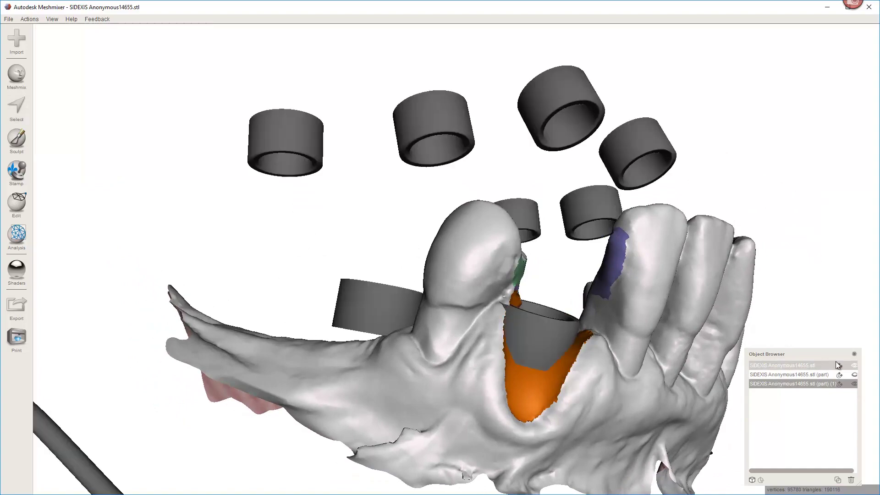
pyautogui.moveTo(738, 334); pyautogui.dragTo(712, 314, button='right')
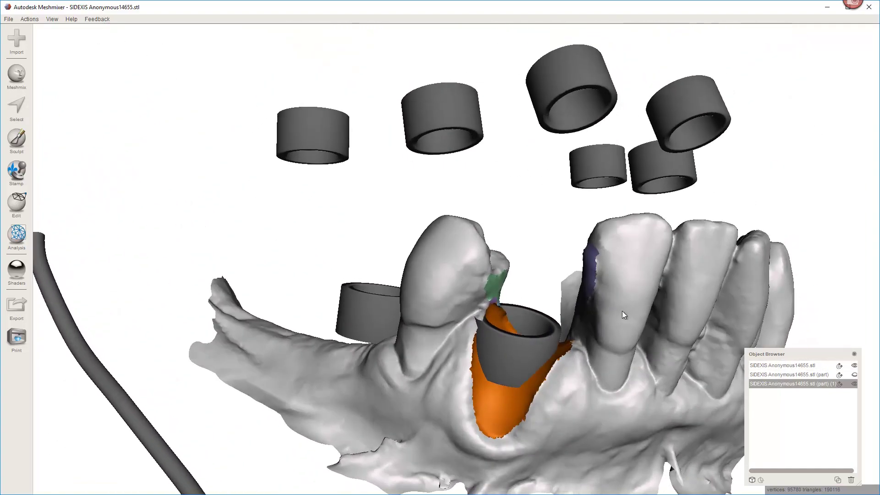
pyautogui.moveTo(624, 311); pyautogui.dragTo(660, 358, button='right')
pyautogui.click(854, 366)
pyautogui.moveTo(731, 355); pyautogui.dragTo(667, 267, button='right')
pyautogui.press('s')
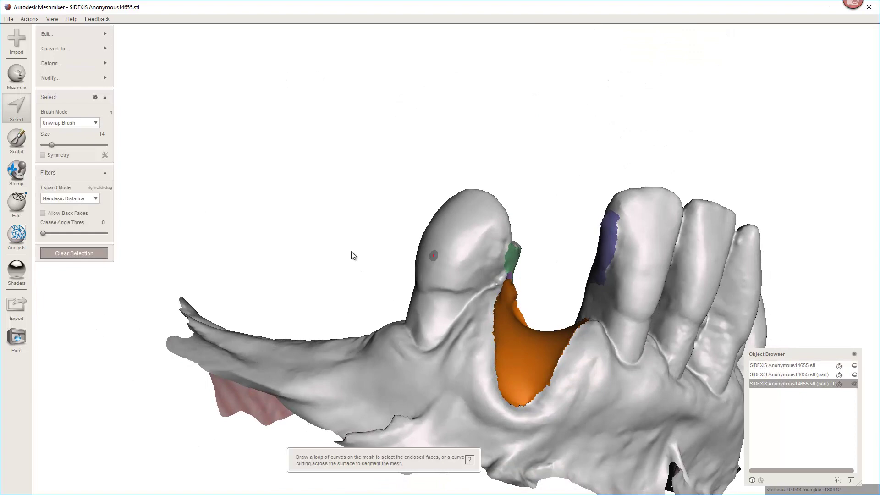
pyautogui.moveTo(334, 240); pyautogui.dragTo(334, 209, button='right')
pyautogui.press('Escape')
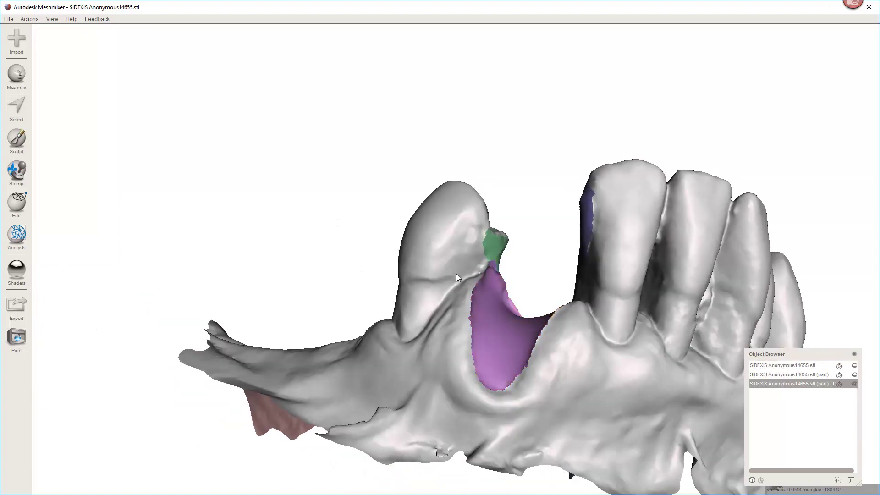
# Sculpt along the borders of the replaced gum patch, outer and tongue side, with brush strength 21 and size 22
pyautogui.click(17, 138)
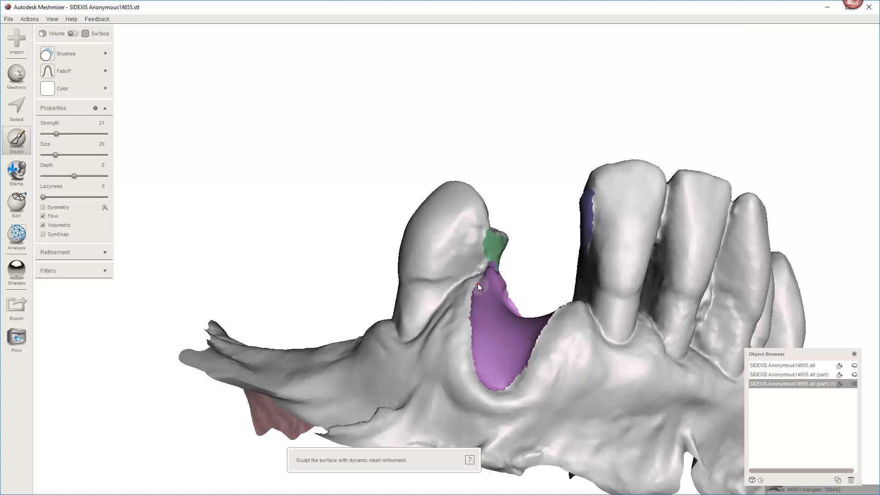
pyautogui.press(']')
pyautogui.press(']')
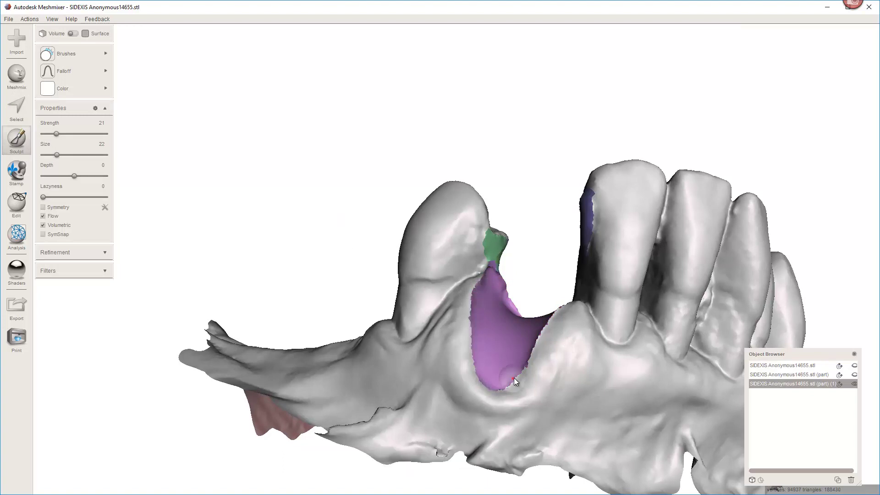
pyautogui.moveTo(554, 312); pyautogui.dragTo(389, 320, button='right')
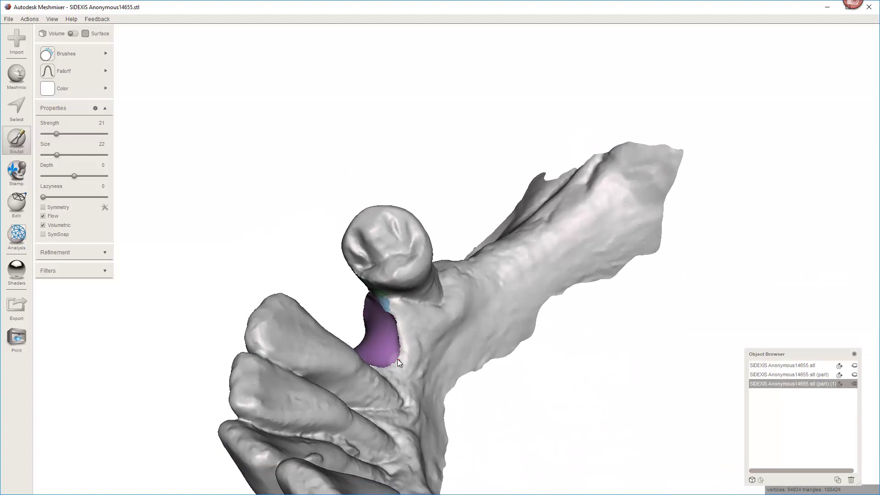
pyautogui.moveTo(396, 364); pyautogui.dragTo(391, 328, button='right')
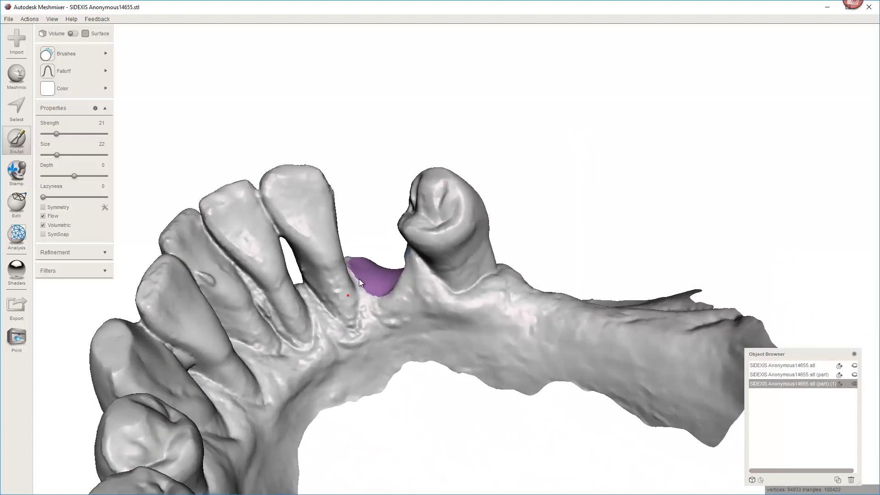
pyautogui.moveTo(380, 296); pyautogui.dragTo(393, 311, button='right')
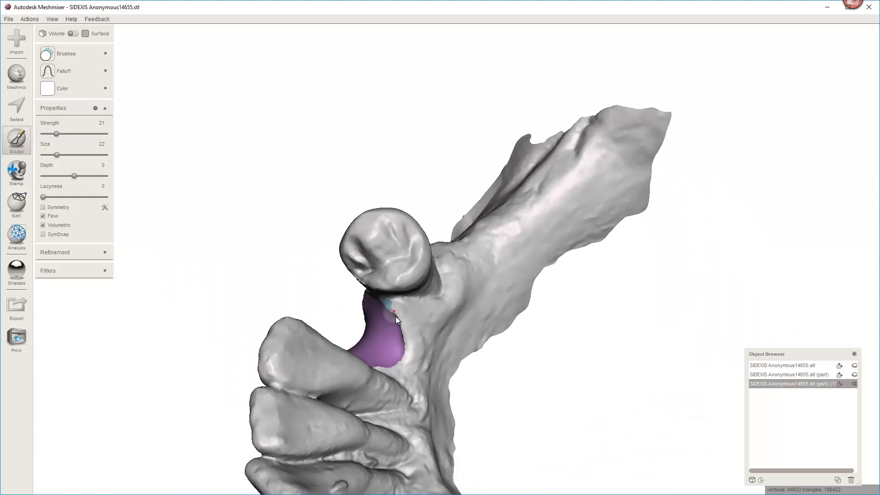
pyautogui.moveTo(405, 343); pyautogui.dragTo(532, 290, button='right')
pyautogui.moveTo(533, 338); pyautogui.dragTo(499, 293, button='right')
pyautogui.moveTo(550, 311); pyautogui.dragTo(574, 344, button='right')
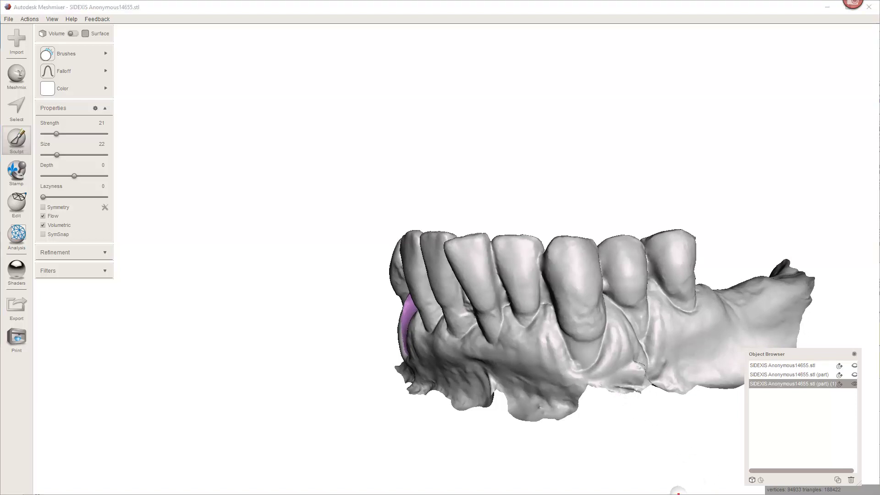
pyautogui.click(708, 472)
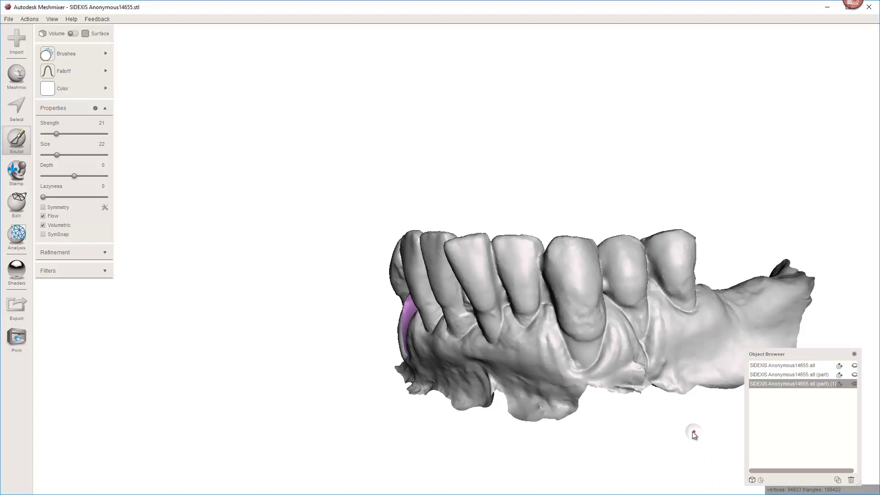